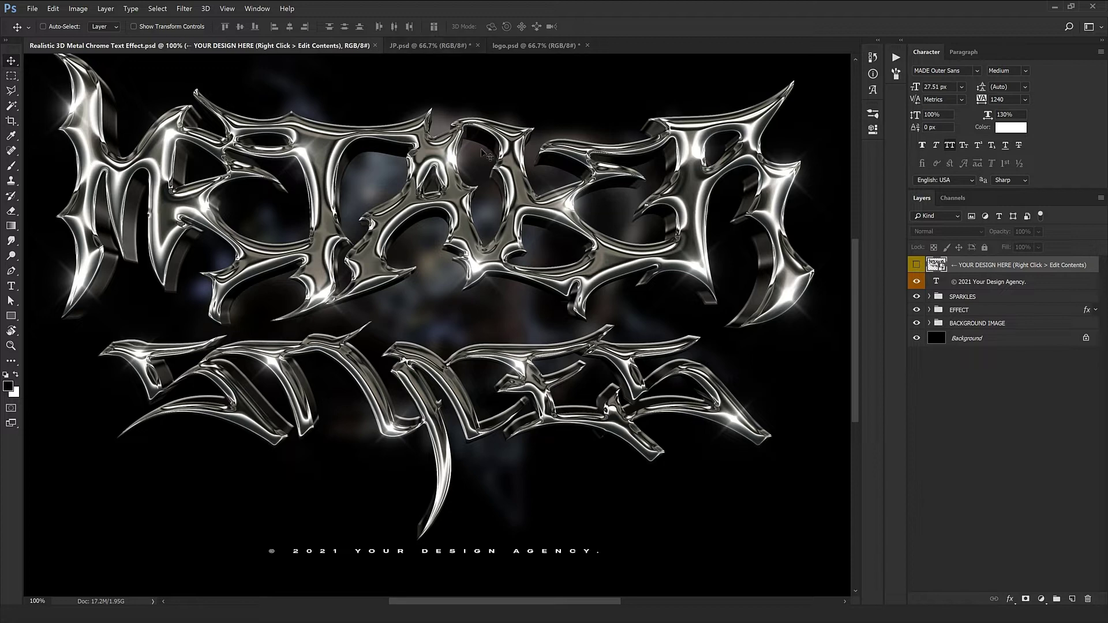
Step: Examine the chrome effect in the JP.psd and logo.psd examples and in the main Realistic 3D Metal Chrome Text Effect document
click(432, 46)
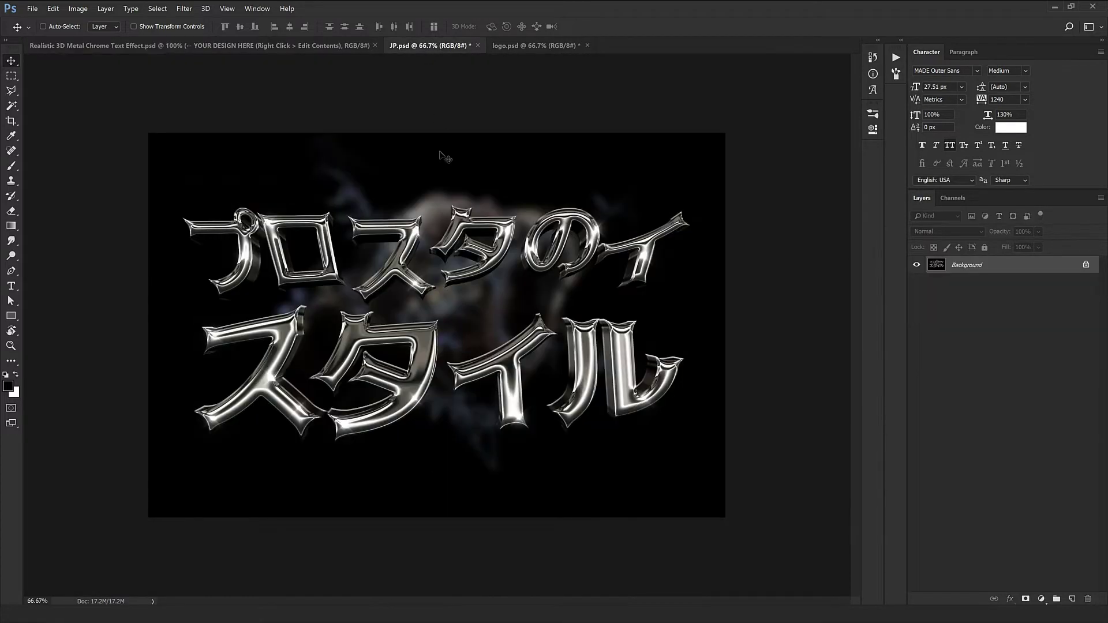
scroll(416, 314, up, 1)
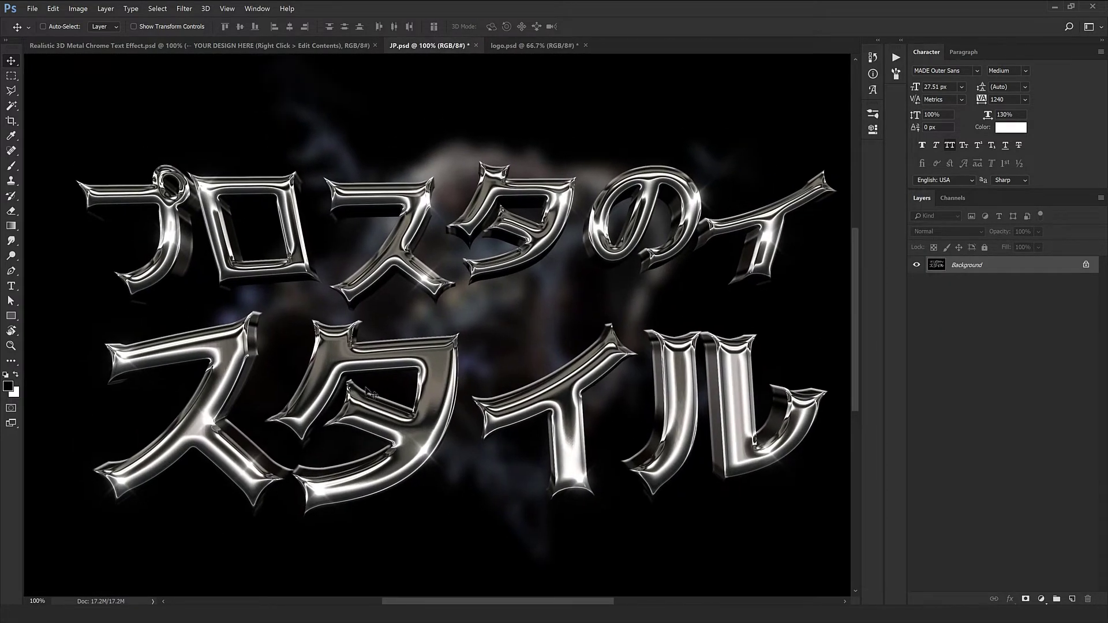
click(527, 46)
scroll(444, 418, up, 1)
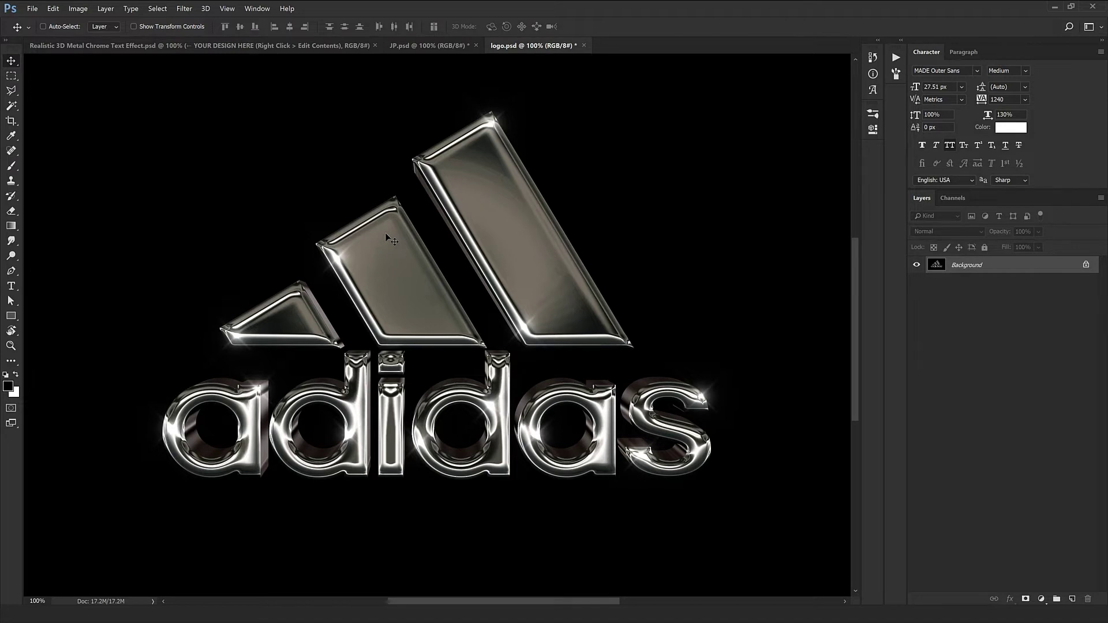
key(ctrl+Tab)
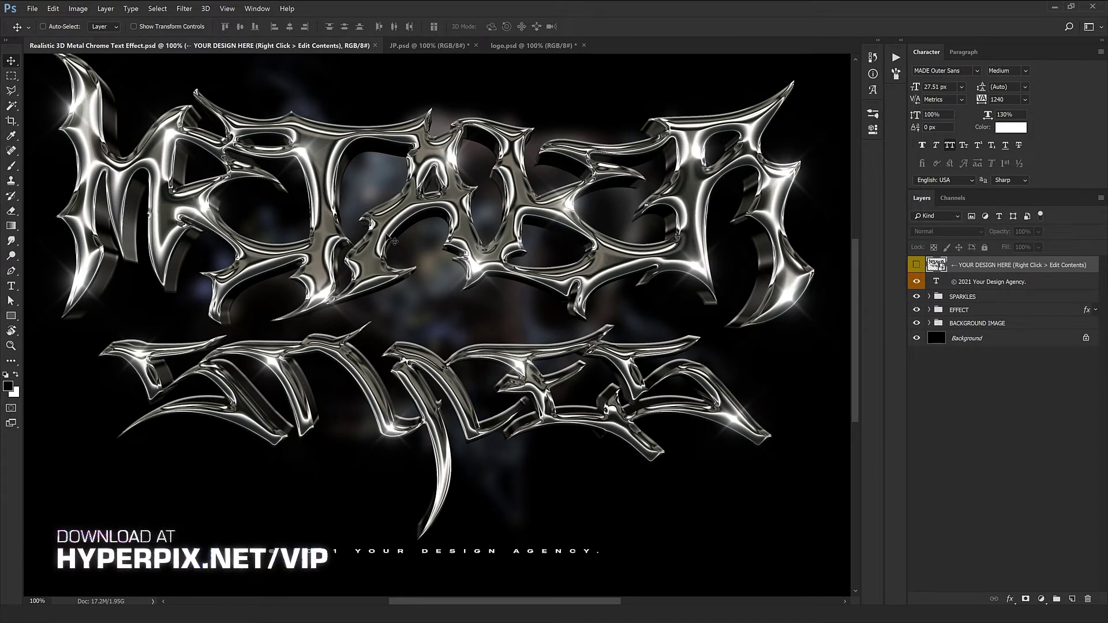
scroll(394, 241, up, 2)
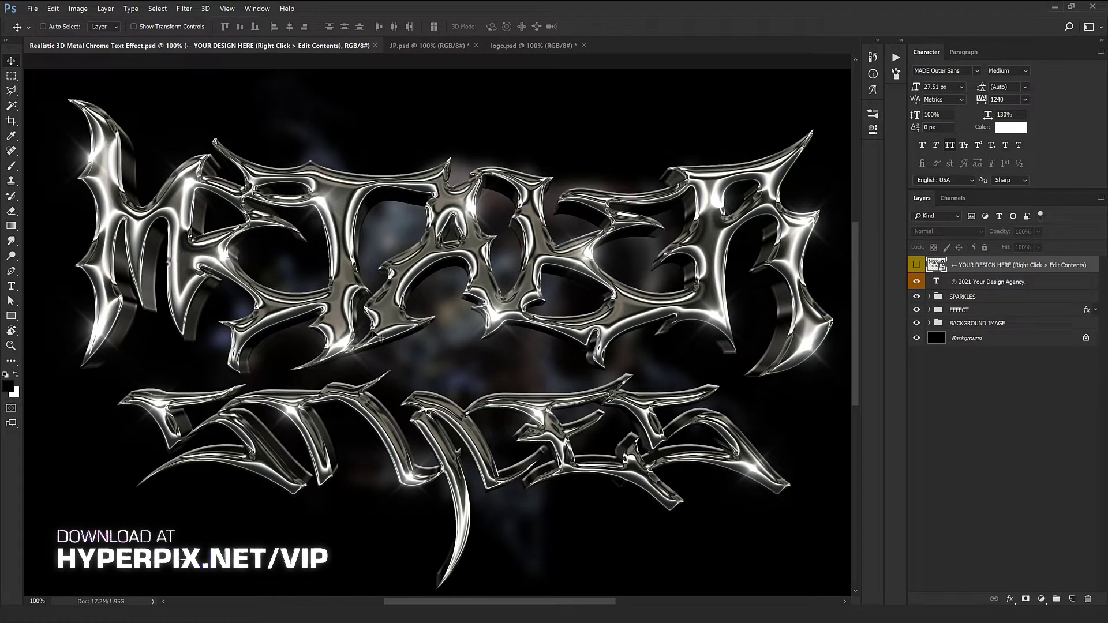
key(ctrl+minus)
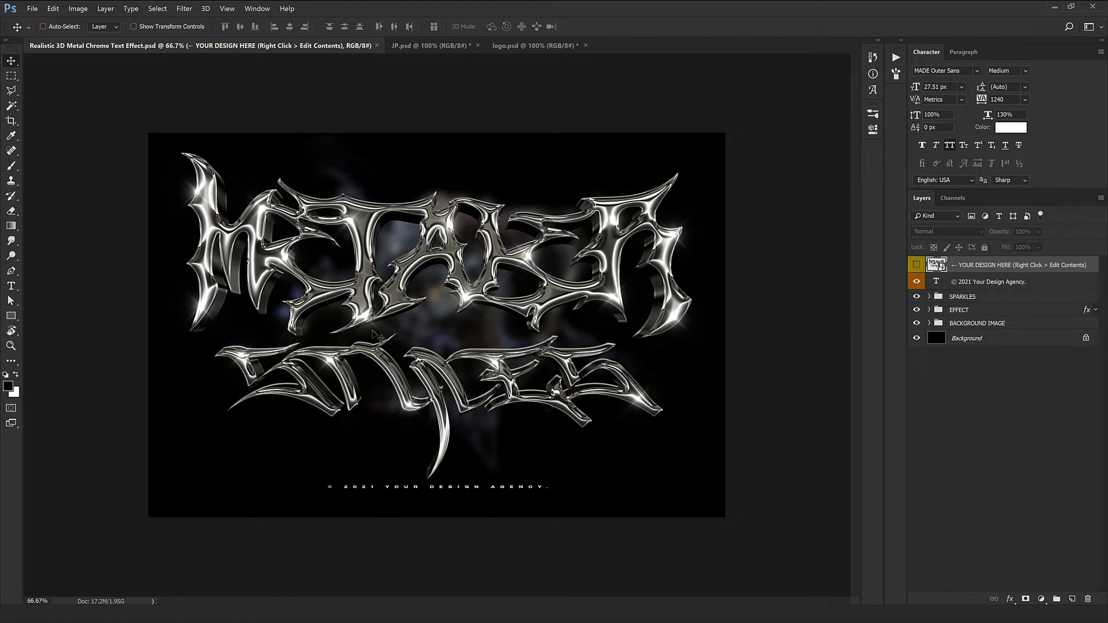
Step: Open the contents of the YOUR DESIGN HERE smart object and inspect its METALER and STYLES text layers
right_click(996, 269)
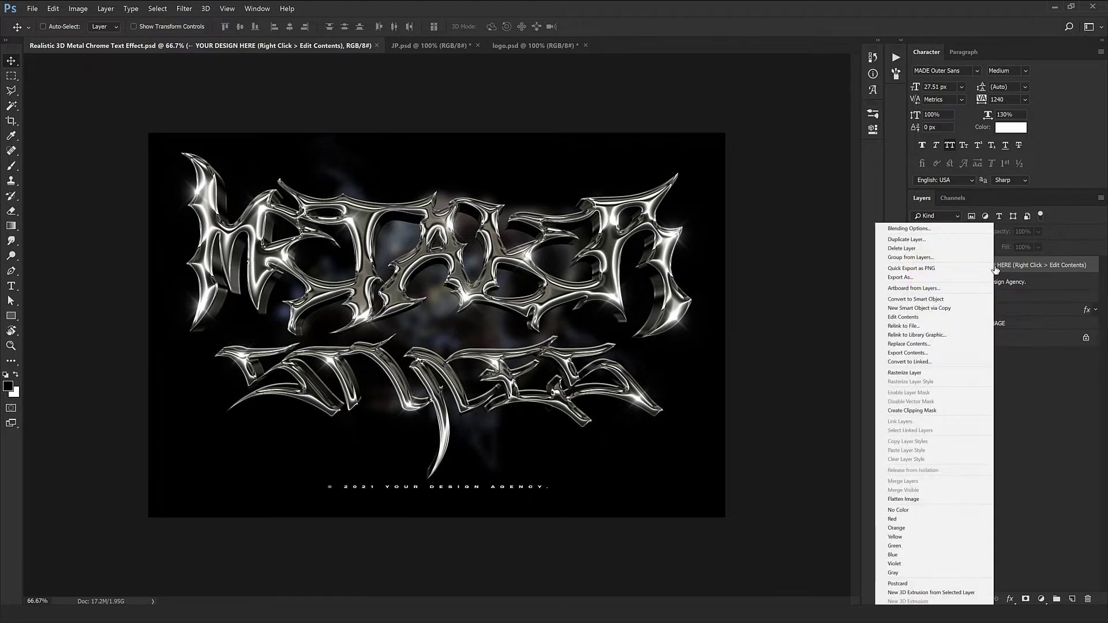
click(902, 317)
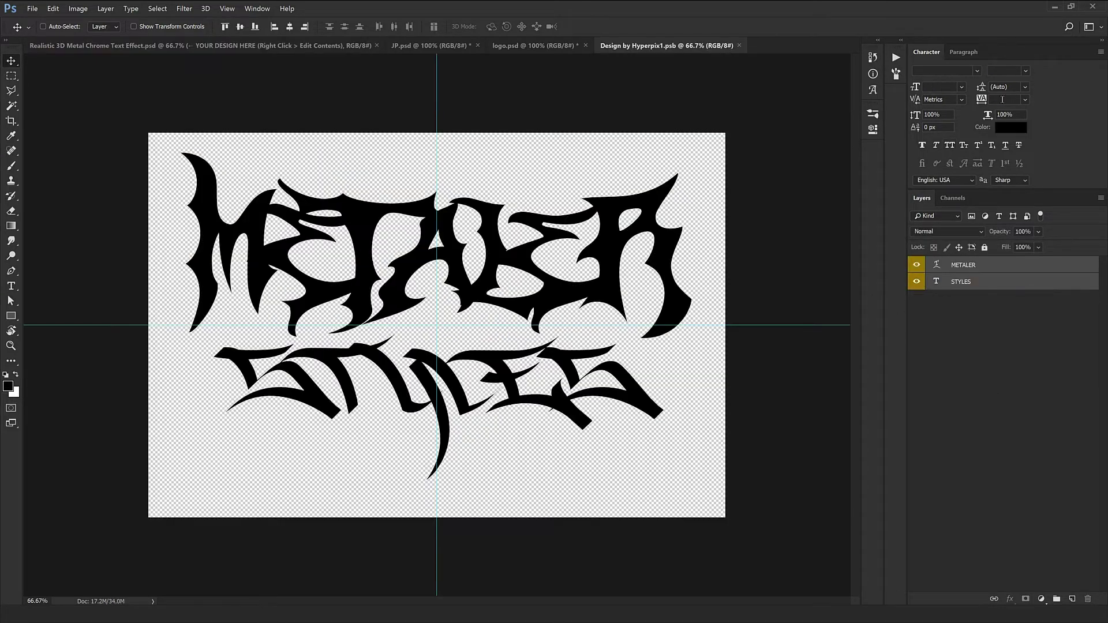
click(979, 272)
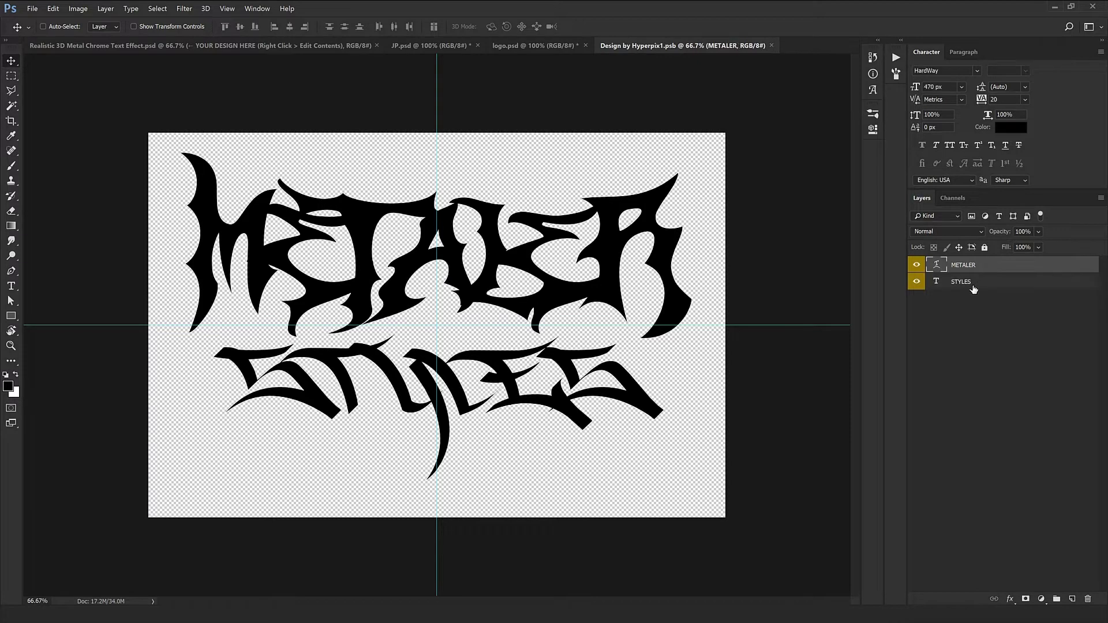
click(962, 280)
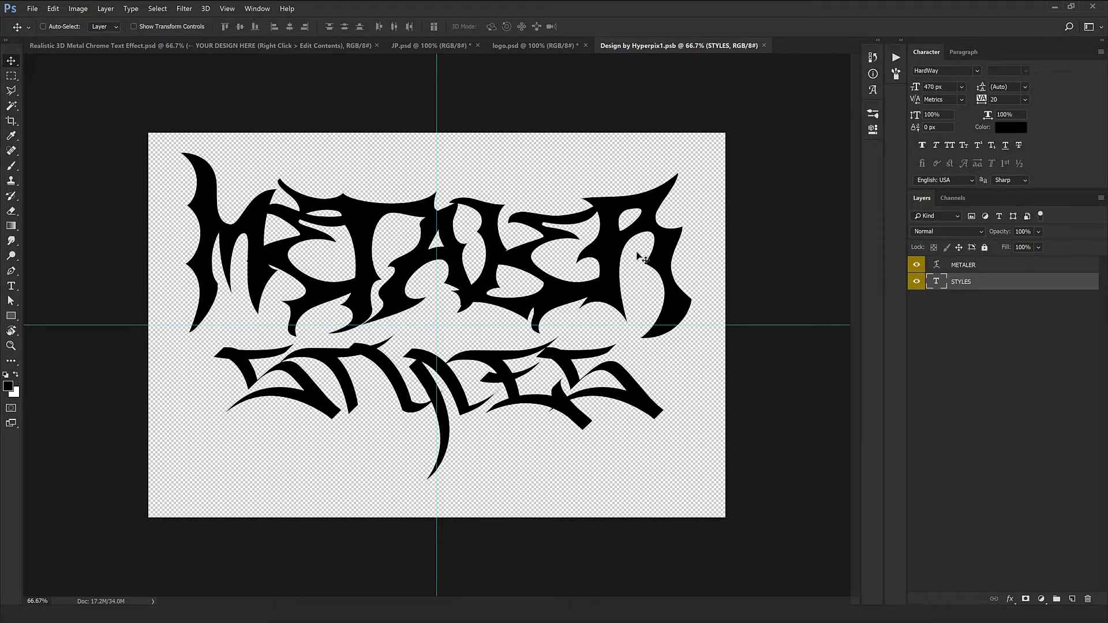
Step: Replace the text of the METALER layer with CHROME
click(999, 267)
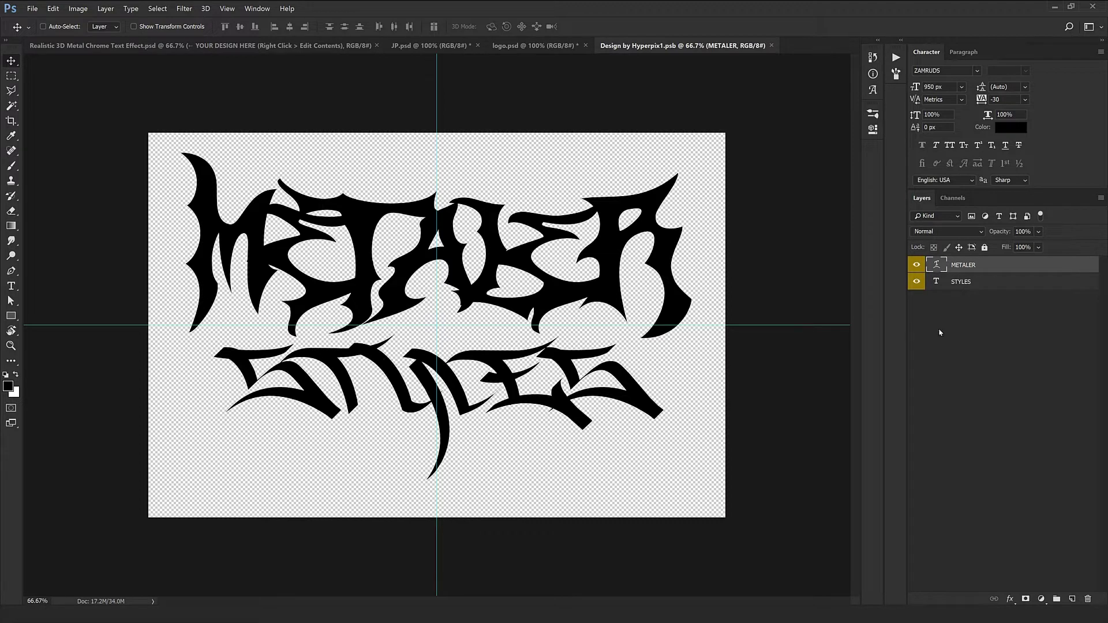
double_click(936, 265)
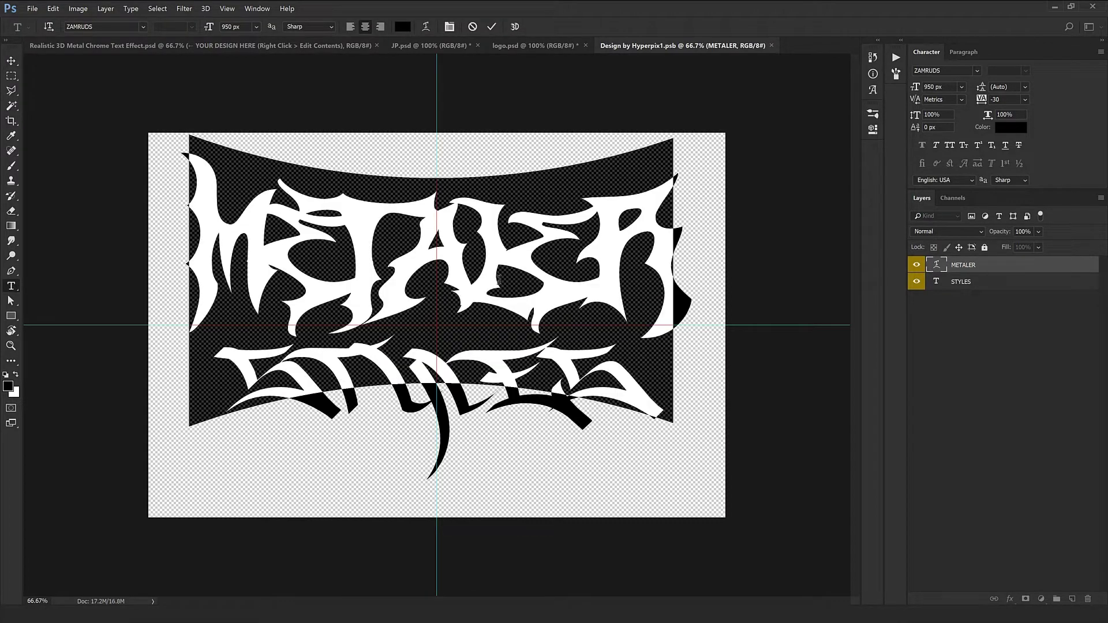
text(C)
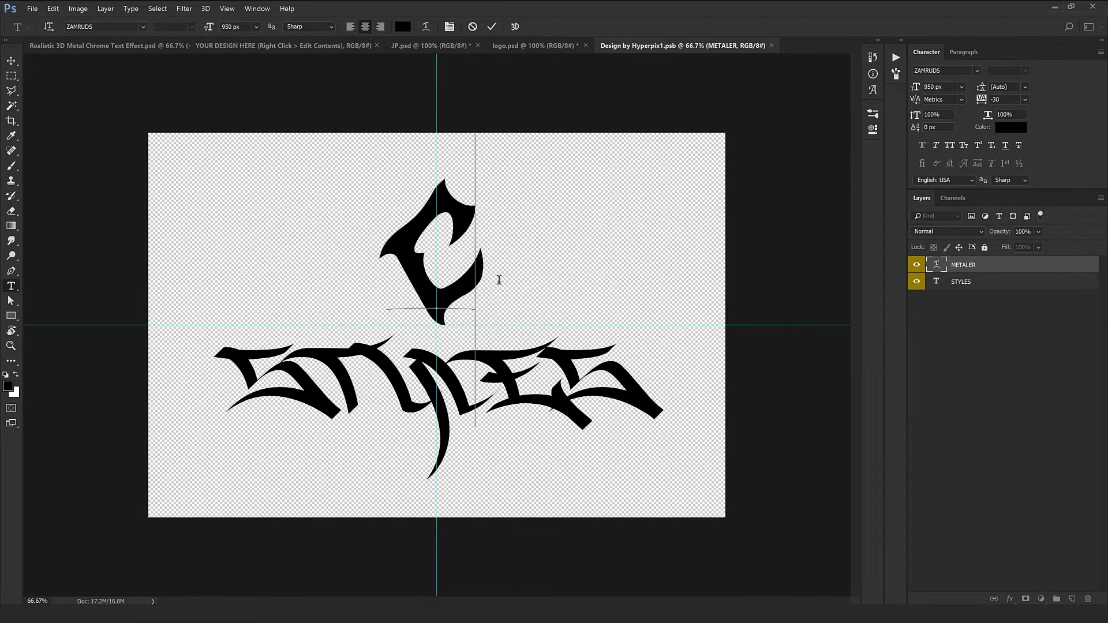
text(HROME)
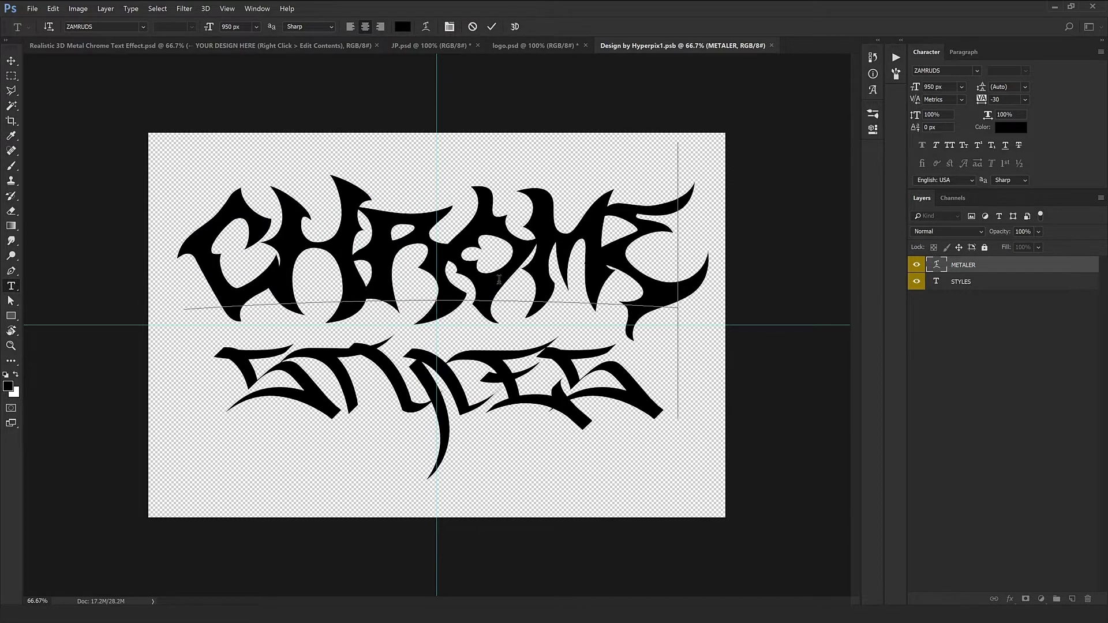
Step: Set the tracking of the whole CHROME text to 10 and commit the text edit
click(479, 222)
double_click(478, 223)
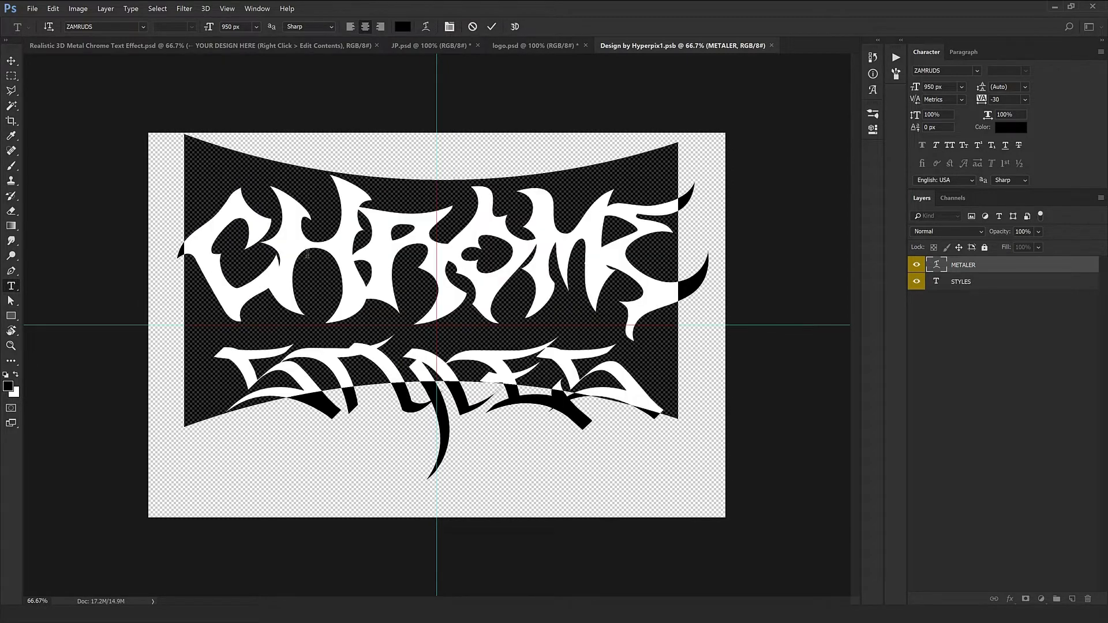
click(307, 254)
double_click(489, 245)
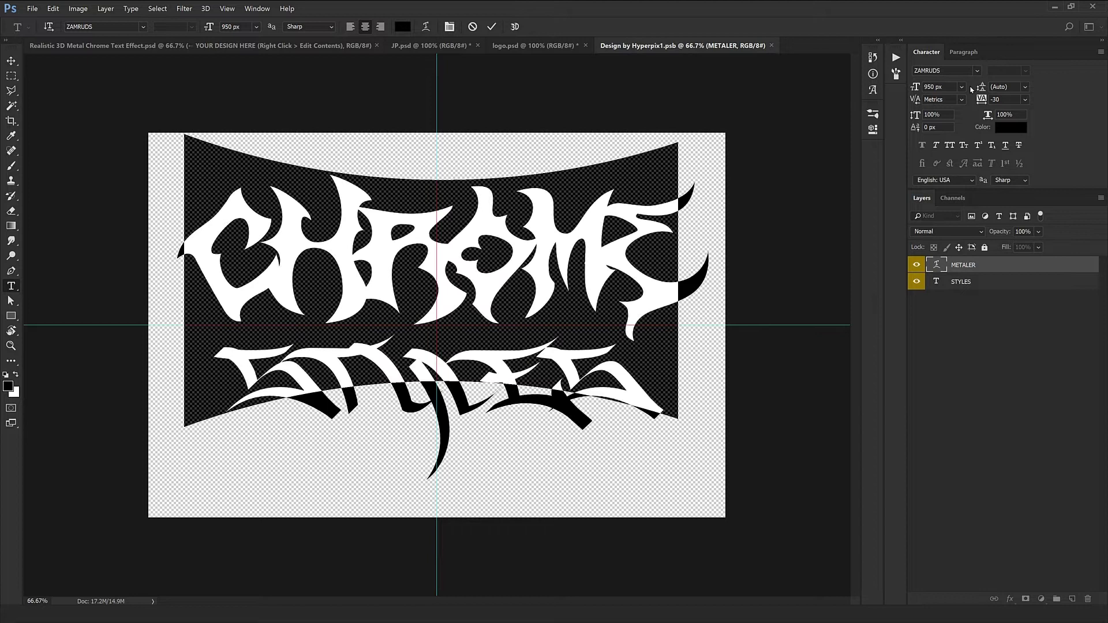
click(1004, 98)
key(Up)
key(Up)
key(Down)
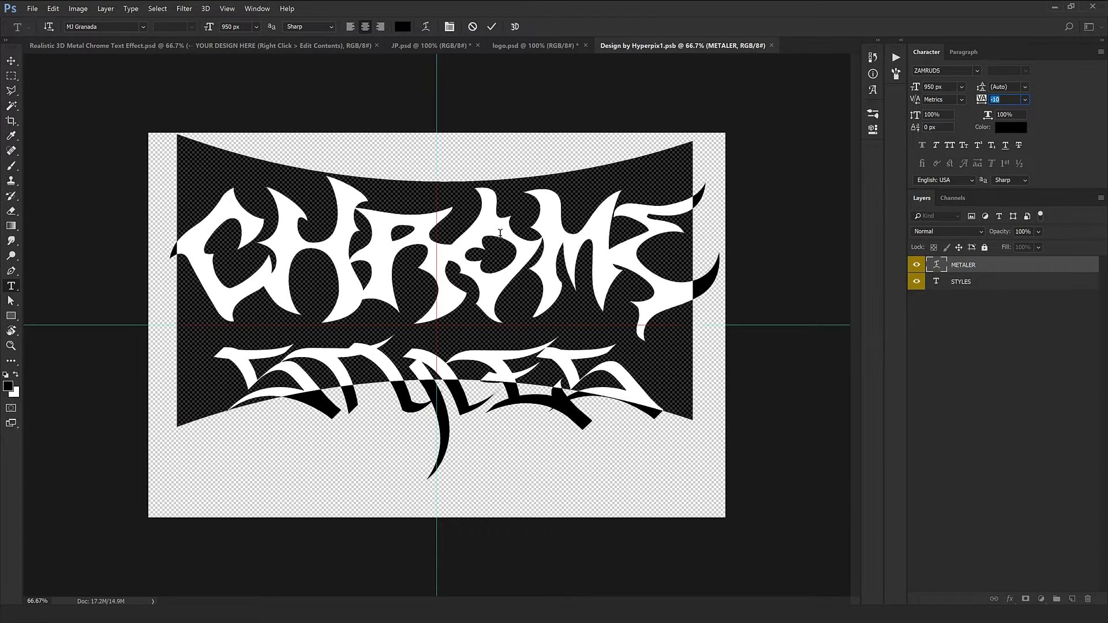
key(Up)
key(Up)
click(12, 61)
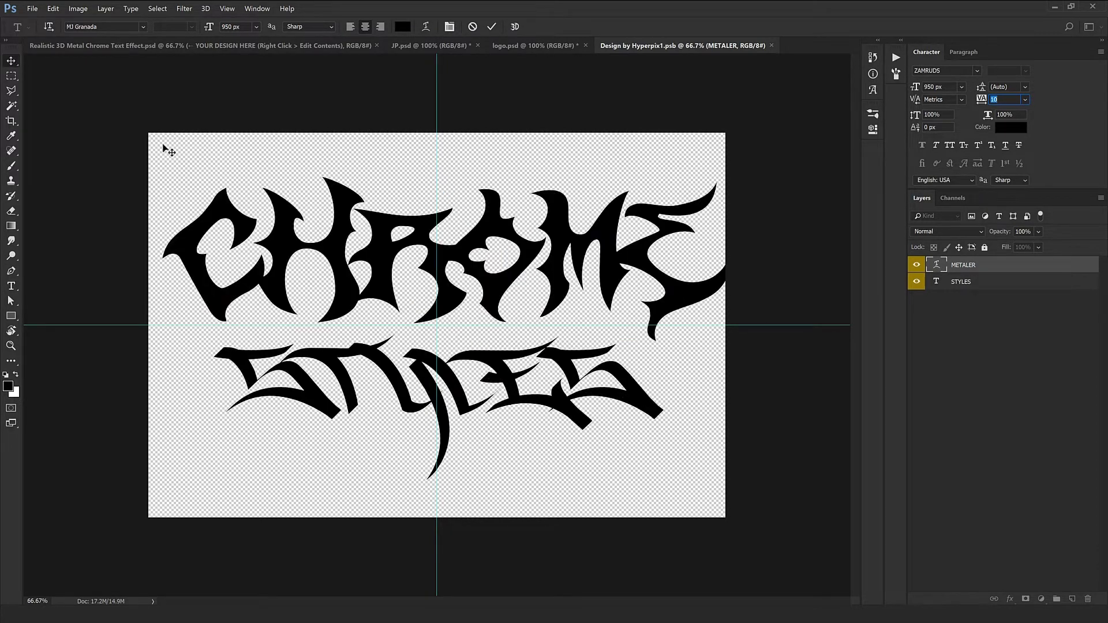
Step: Scale the CHROME text down proportionally to about 899 px font size so it fits inside the canvas
key(ctrl+t)
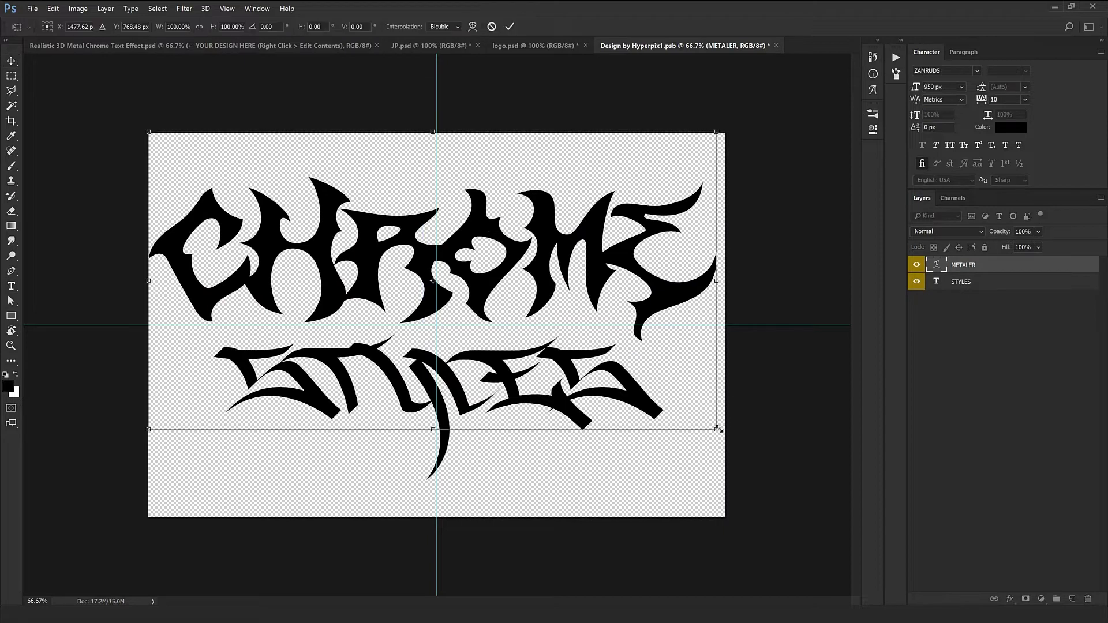
drag(716, 429, 701, 421)
key(Return)
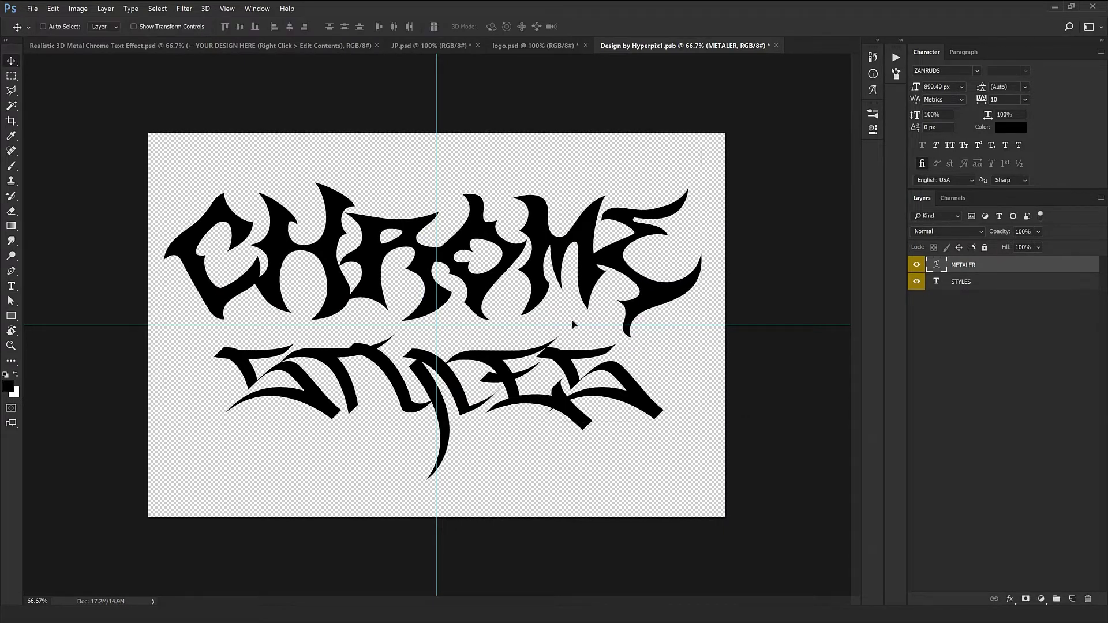
Step: Replace the text of the STYLES layer with MOCKUP
double_click(945, 283)
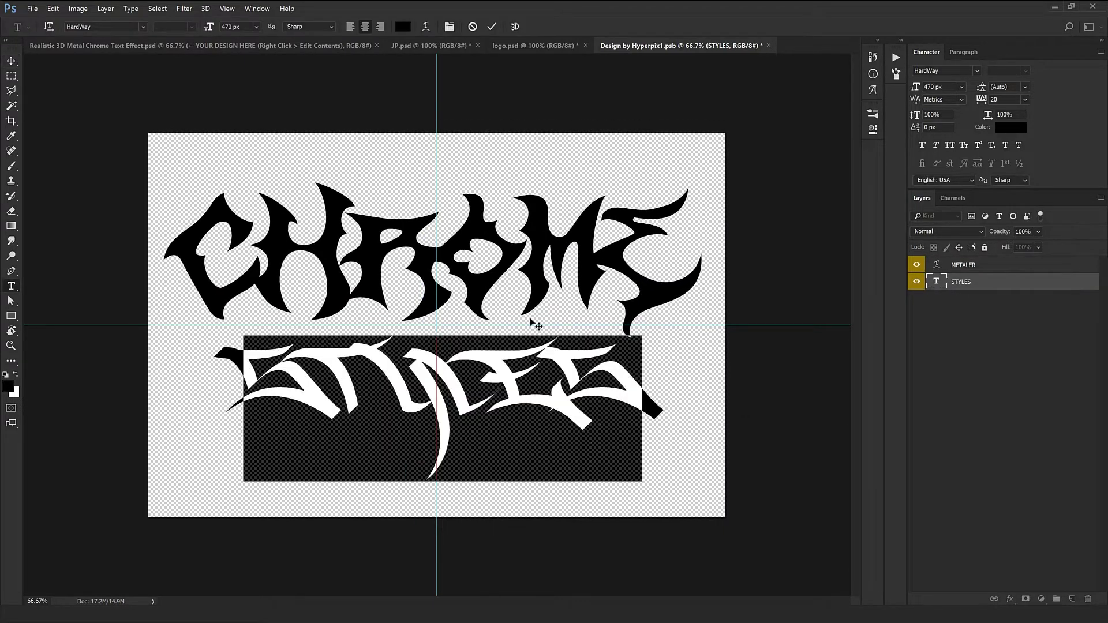
text(MA)
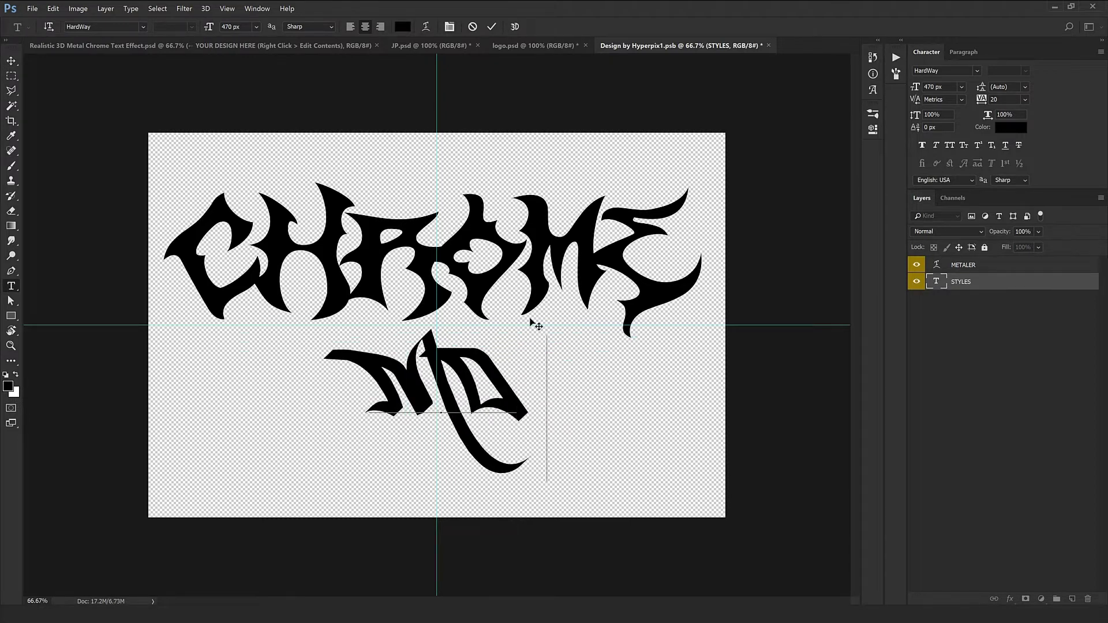
text(TCHUP)
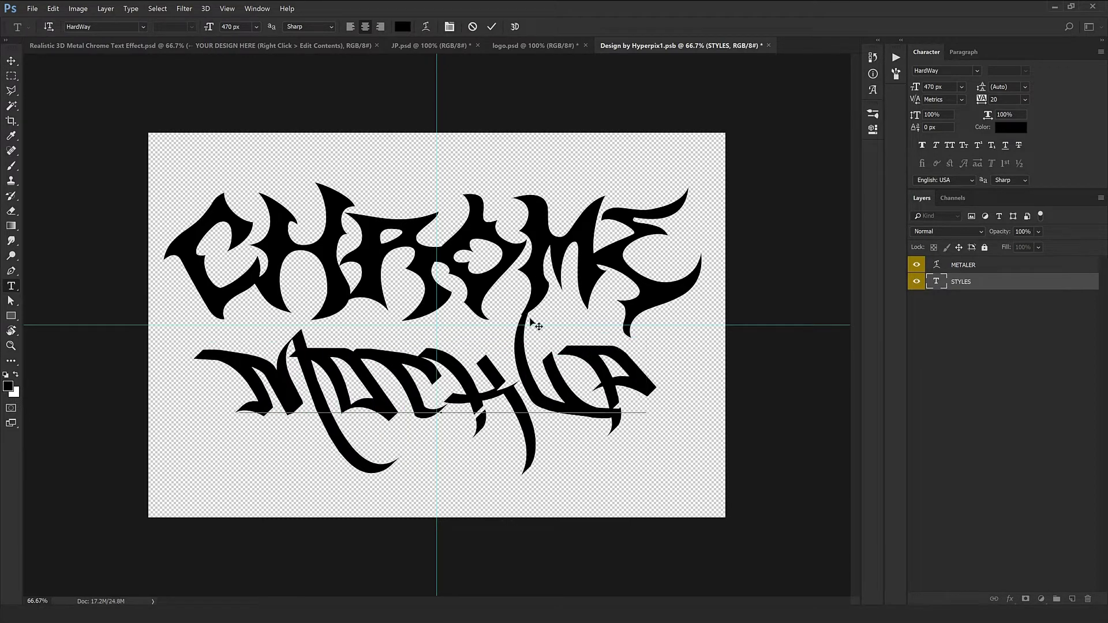
key(ctrl+Return)
Step: Scale the MOCKUP text down to about 418 px font size beneath the CHROME text
key(v)
key(ctrl+t)
drag(660, 482, 594, 431)
key(Return)
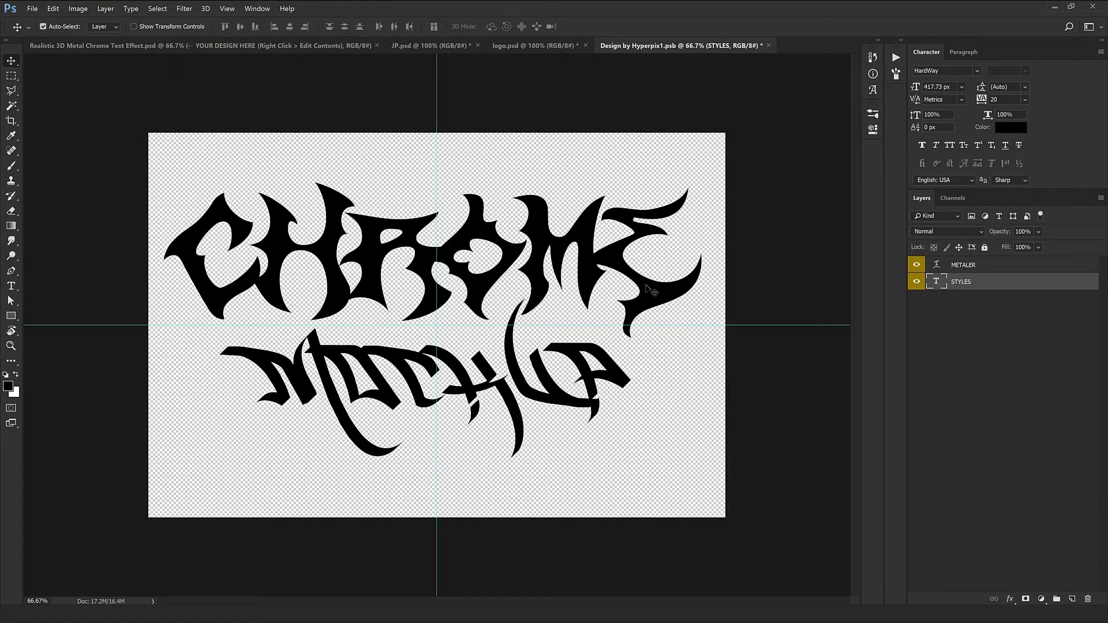
Step: Adjust the CHROME text's horizontal Bulge warp to a bend of -24% with a slight positive vertical distortion
key(alt+bracketright)
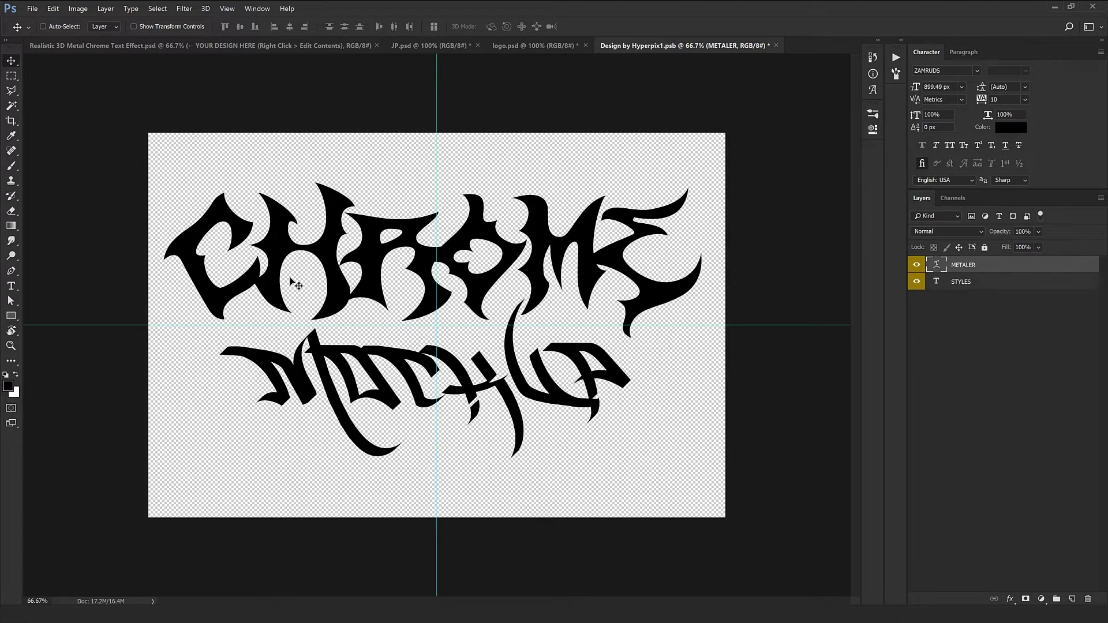
click(10, 286)
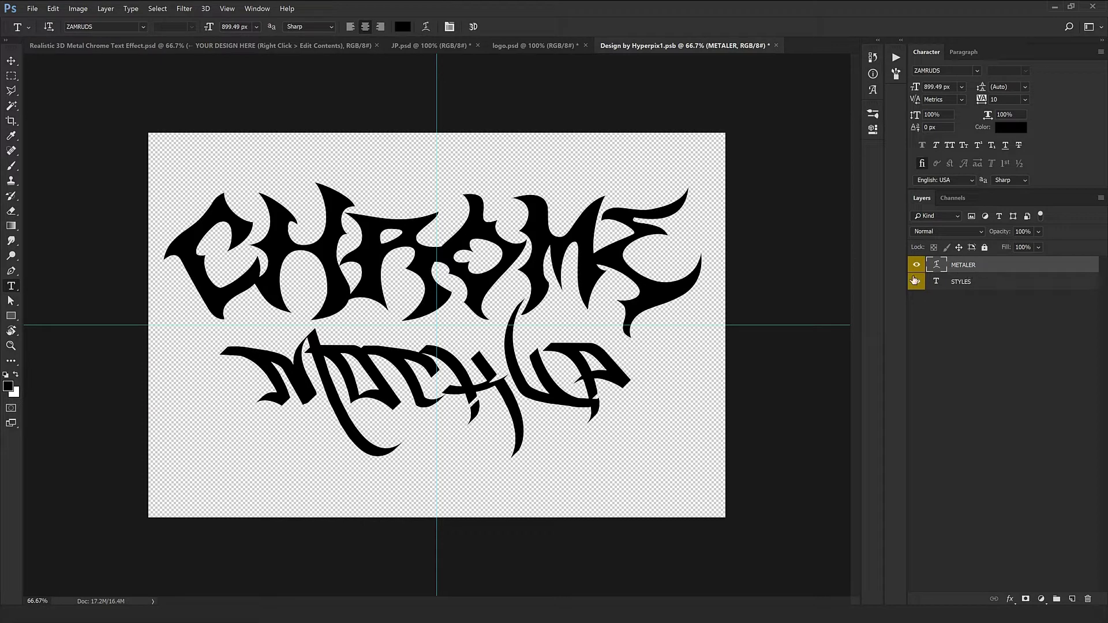
right_click(354, 243)
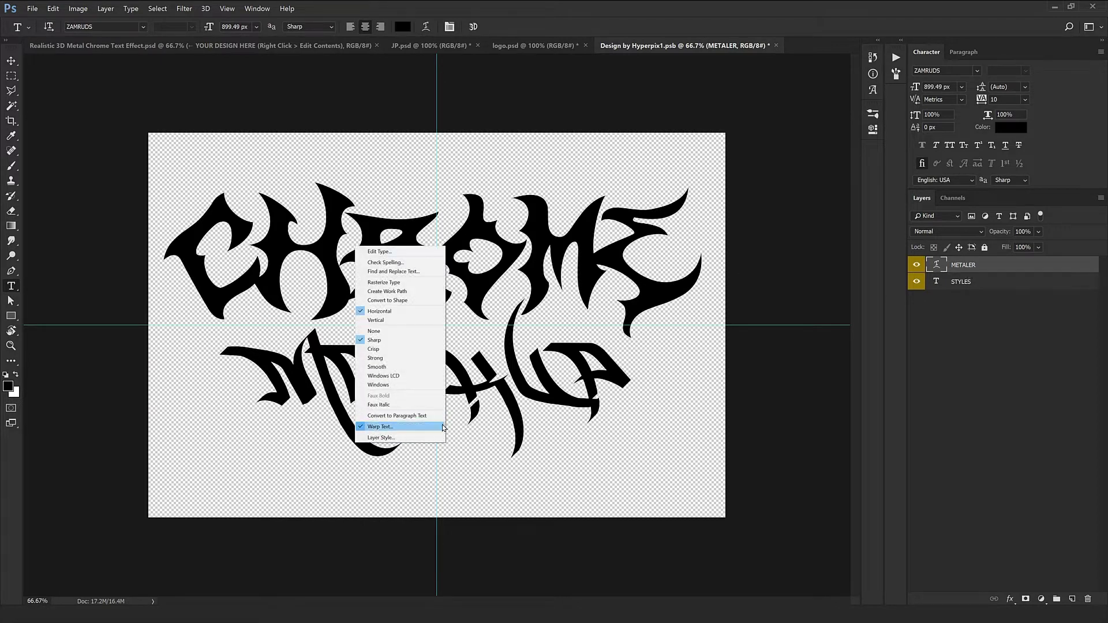
click(410, 428)
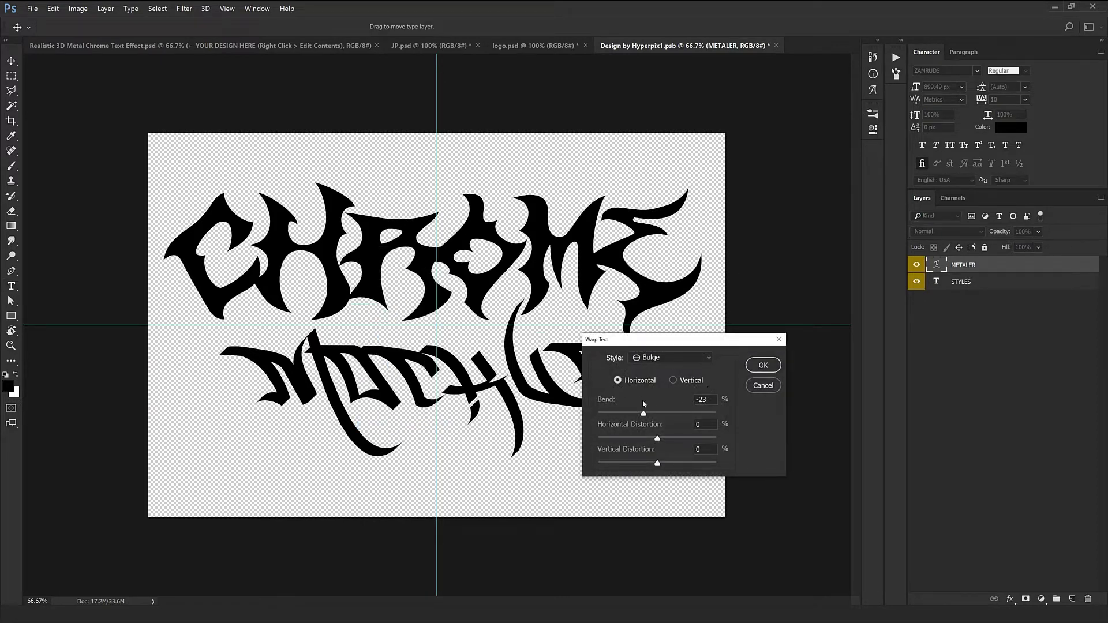
drag(714, 399, 660, 407)
text(0)
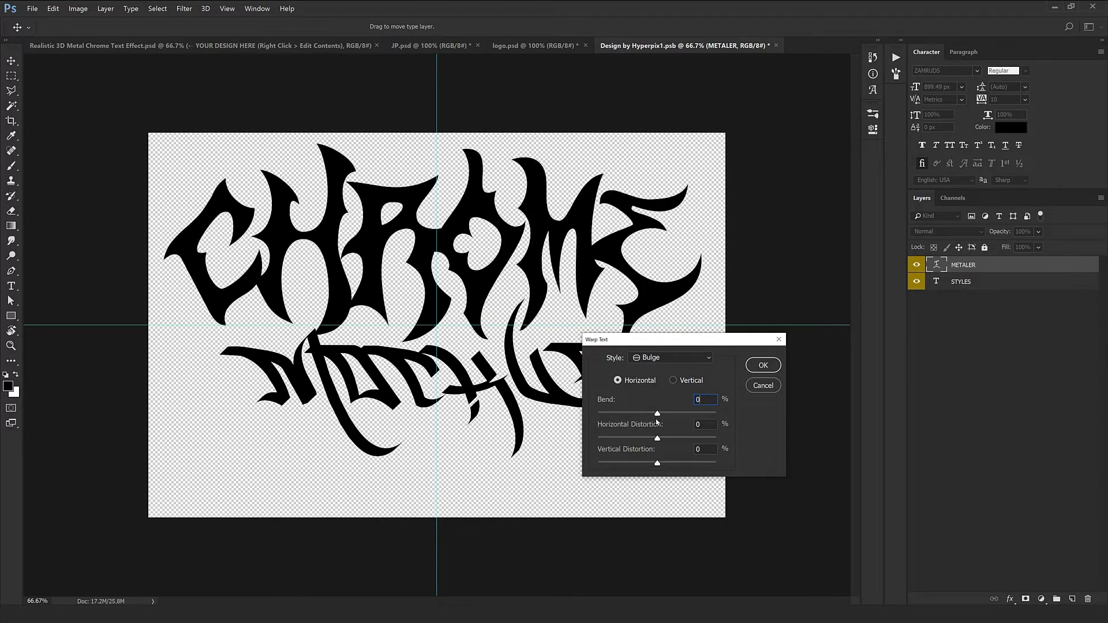
mouse_move(656, 416)
mouse_down()
mouse_move(673, 417)
mouse_move(646, 419)
mouse_up()
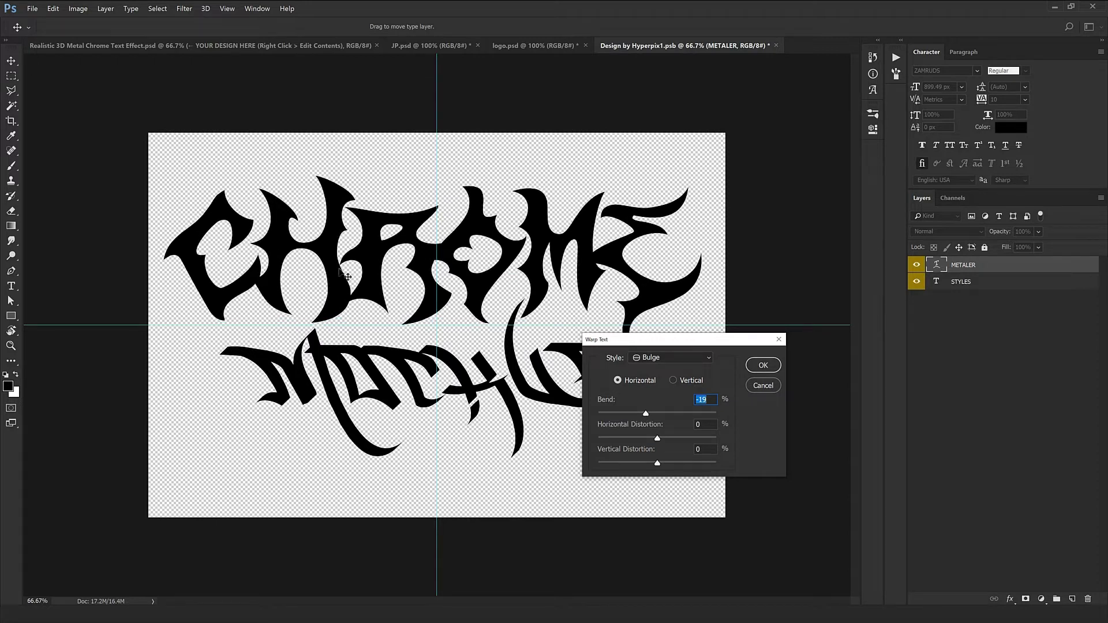
drag(646, 414, 644, 416)
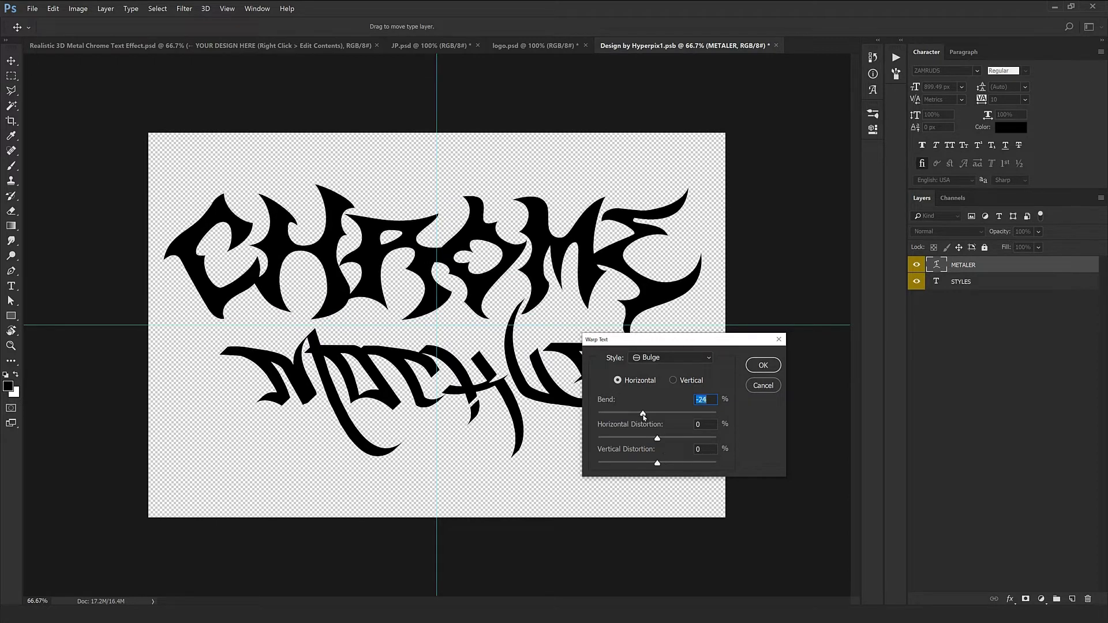
drag(658, 464, 666, 468)
click(762, 365)
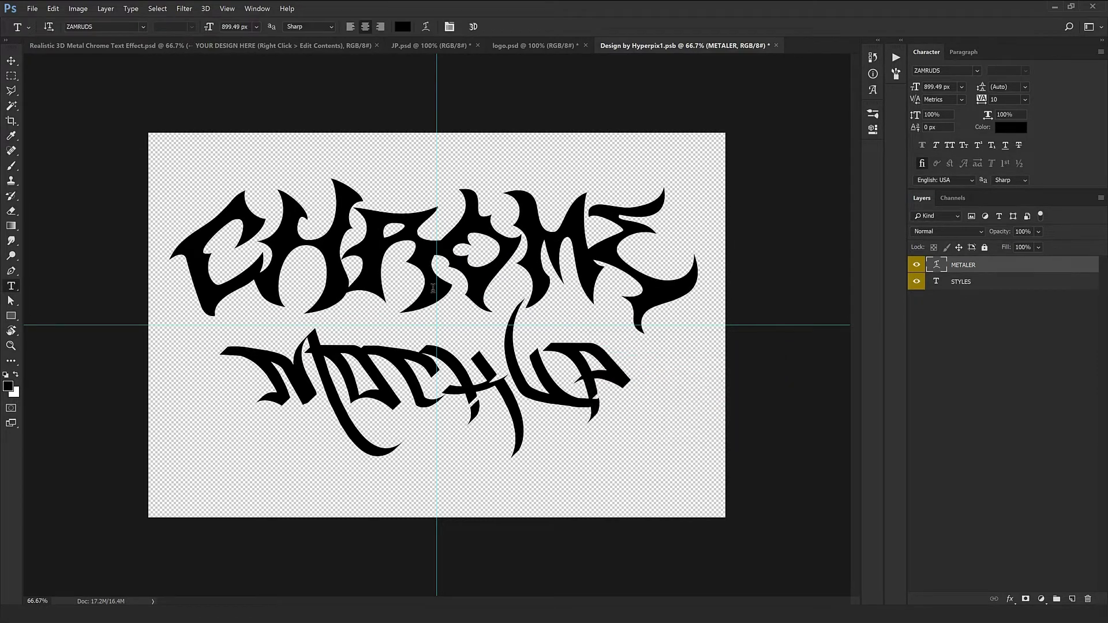
Step: Lower the CHROME text slightly toward MOCKUP, and close the smart object's contents with the changes saved
drag(597, 272, 606, 286)
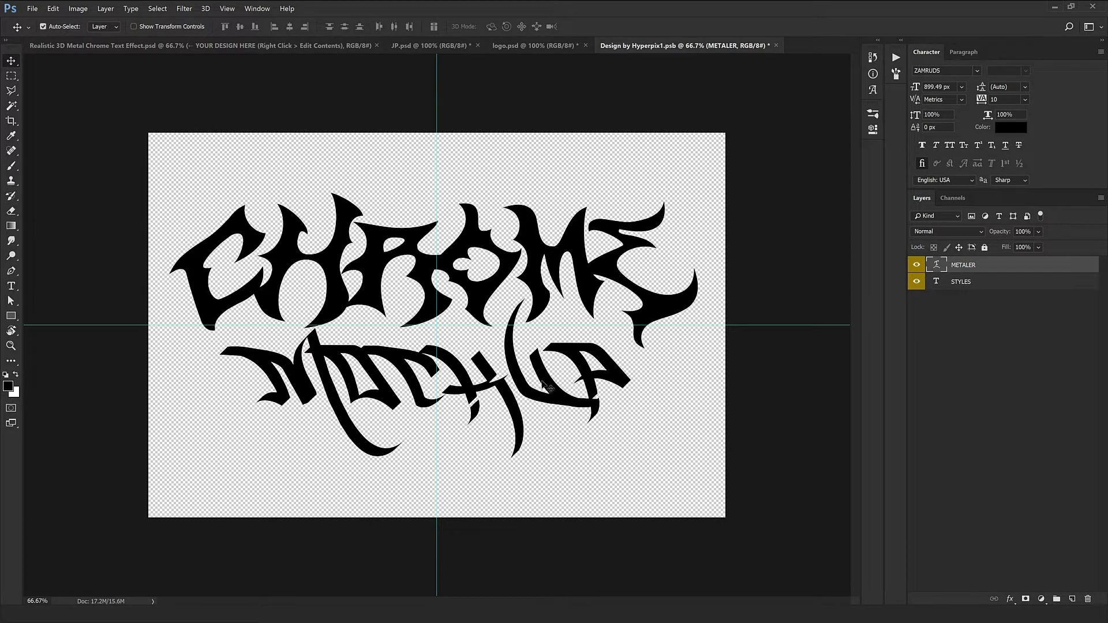
click(776, 45)
click(505, 232)
key(ctrl+w)
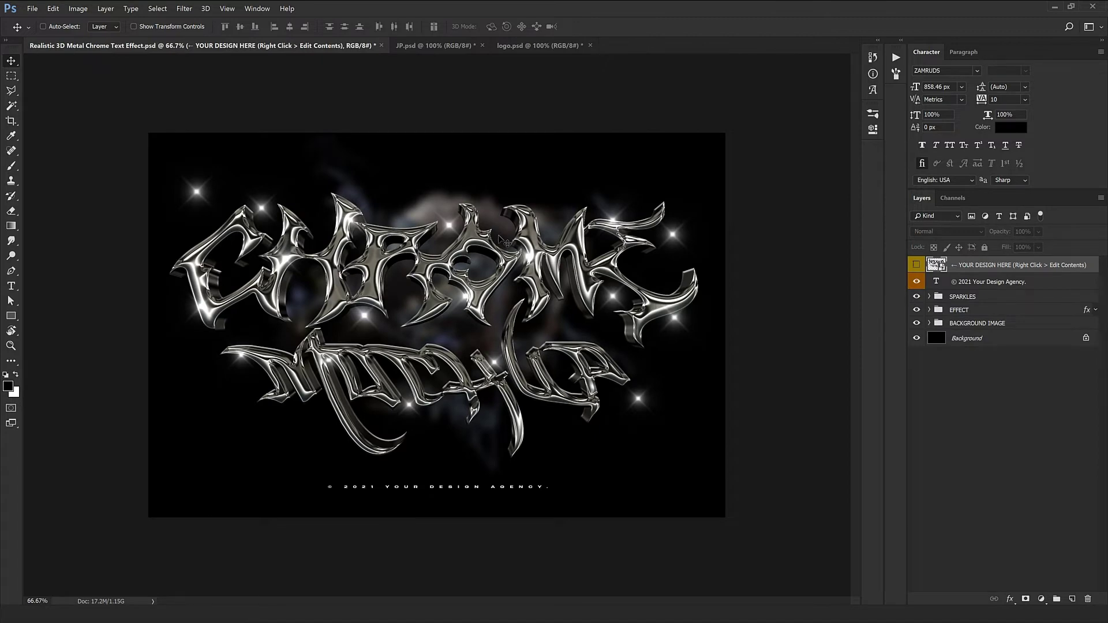
key(ctrl+plus)
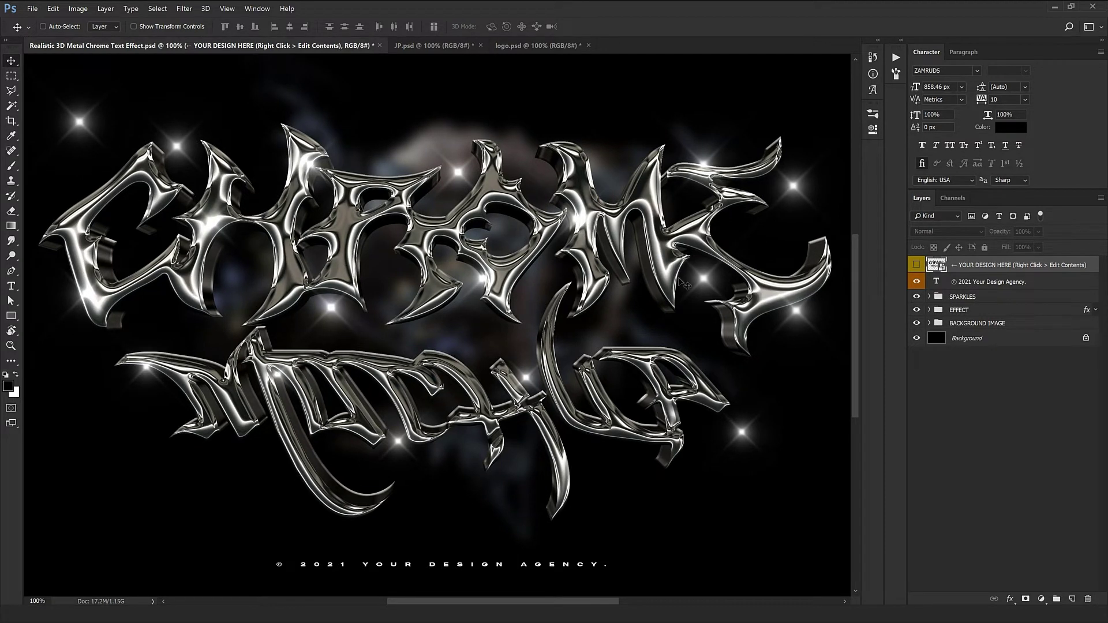
Step: Expand the EFFECT group and hide its EXTRUSION group to remove the 3D depth from the chrome lettering
click(961, 310)
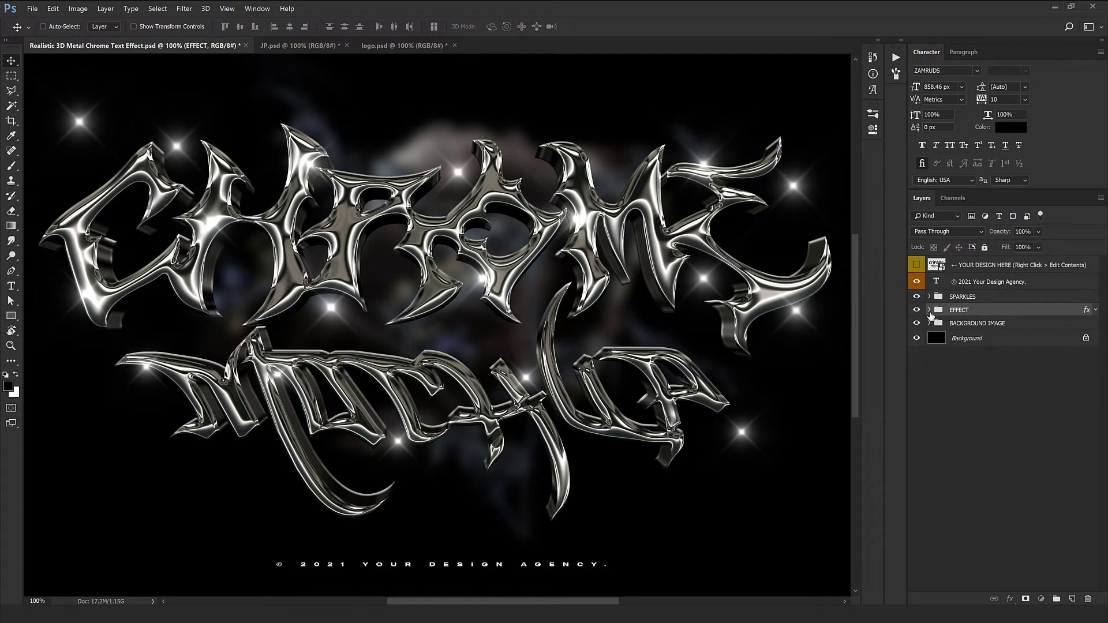
click(929, 311)
click(978, 371)
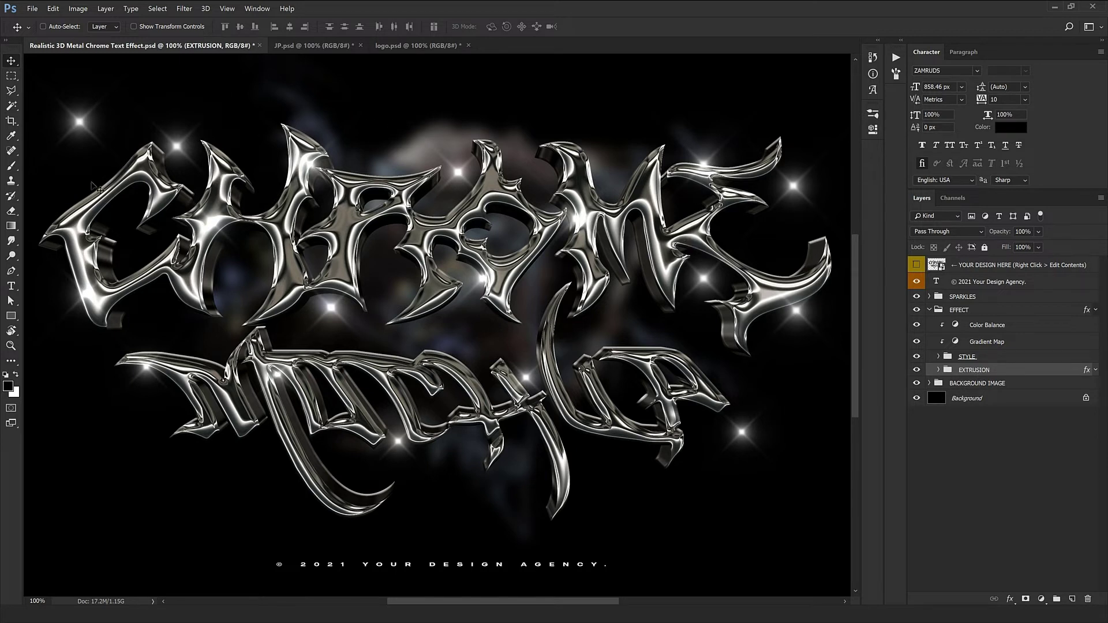
click(917, 370)
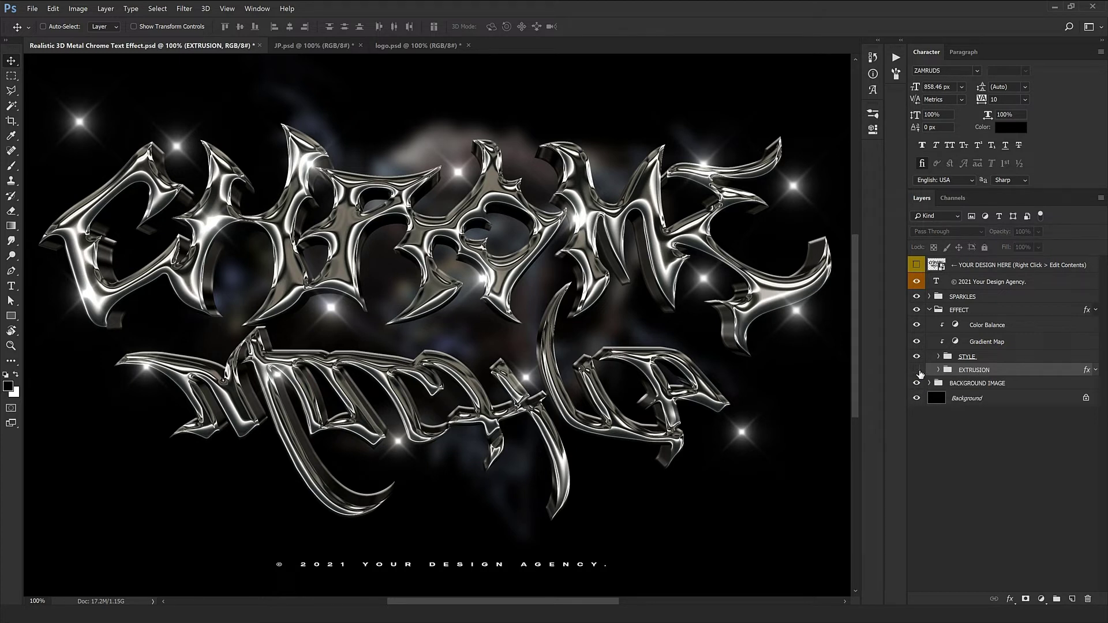
drag(408, 342, 420, 332)
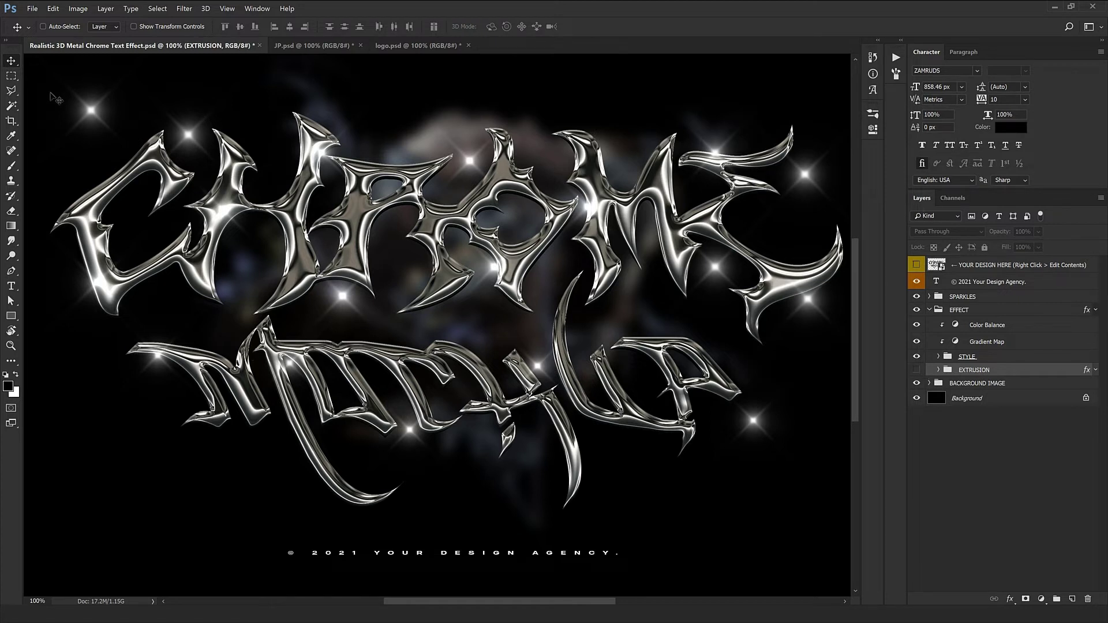
Step: Hide the © 2021 Your Design Agency. text layer below the lettering
click(975, 285)
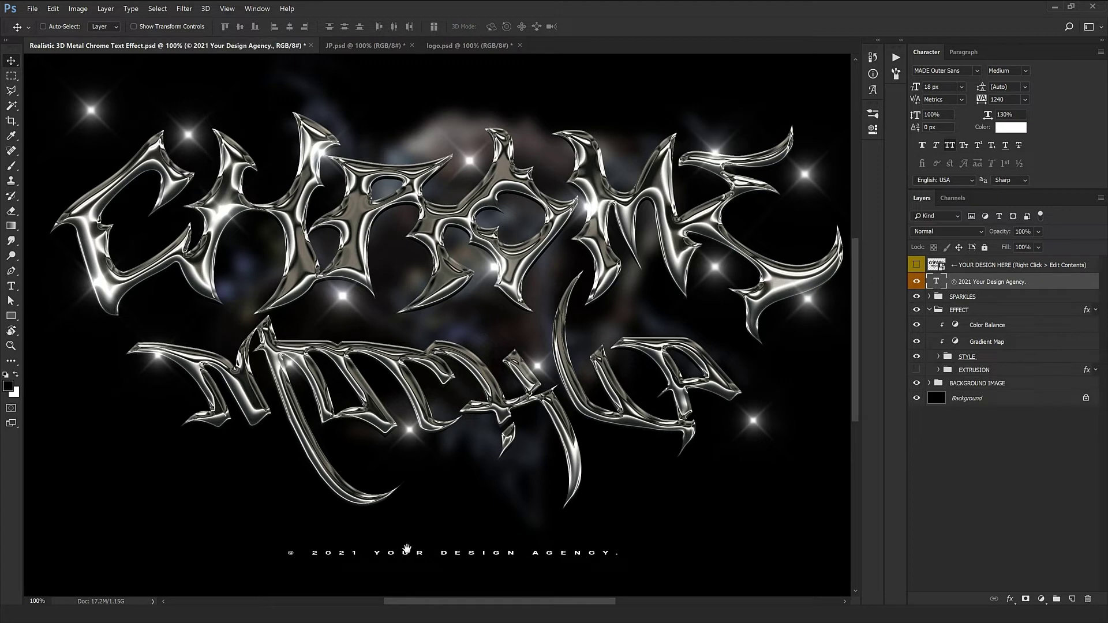
scroll(430, 451, down, 5)
key(ctrl+minus)
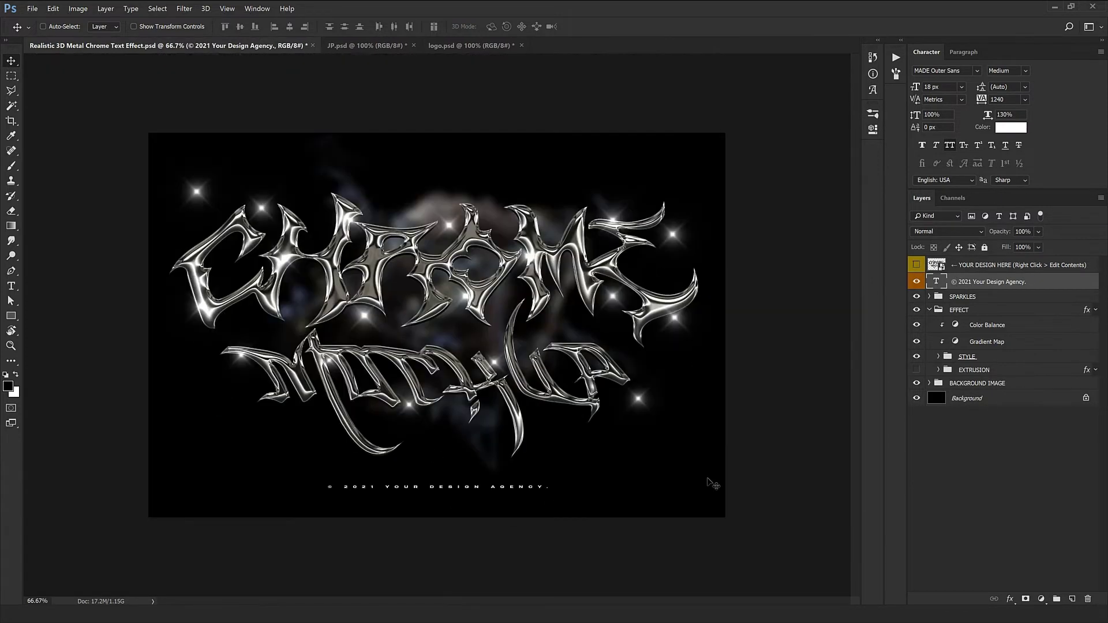
click(916, 281)
Step: Expand the SPARKLES group and reposition its topmost Sparkle layer on the CHROME lettering
click(964, 297)
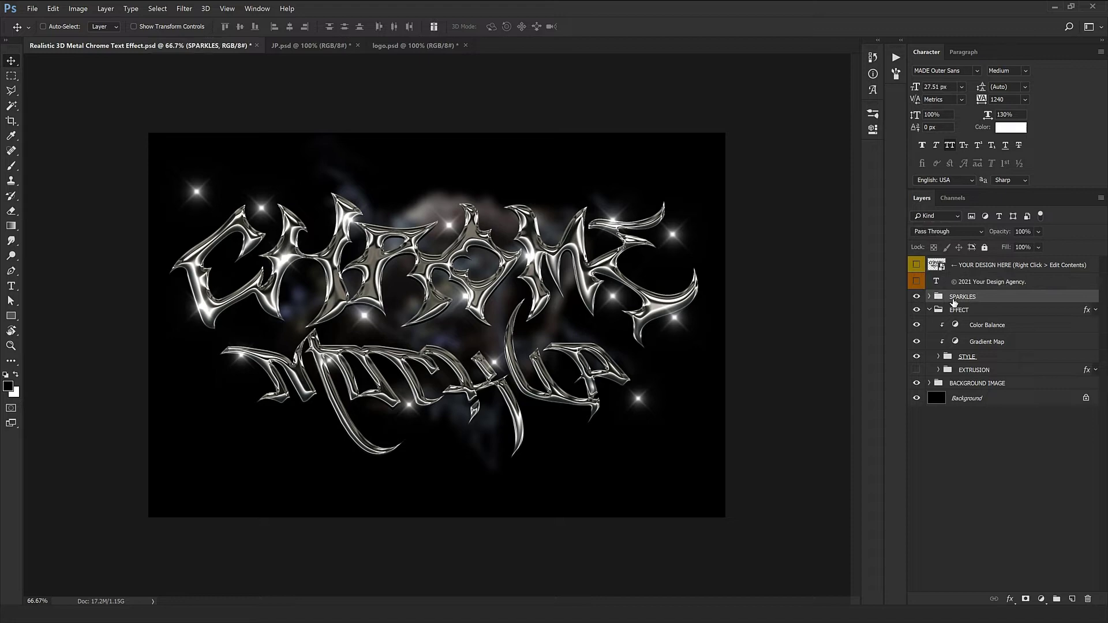
click(929, 297)
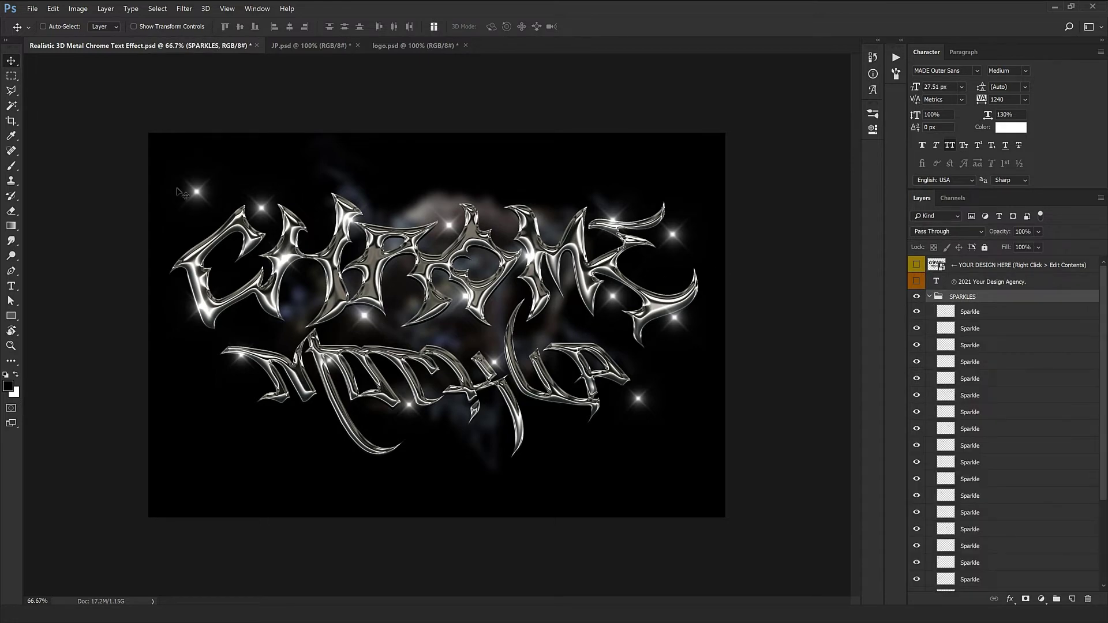
key(ctrl+plus)
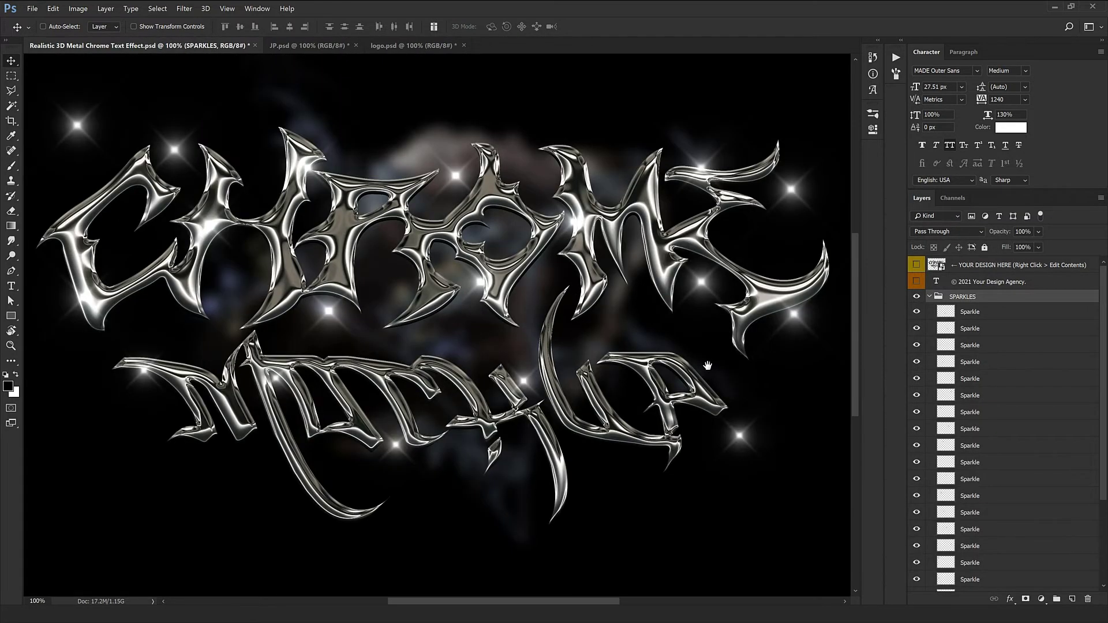
mouse_move(702, 360)
mouse_down()
mouse_move(602, 385)
mouse_move(689, 362)
mouse_up()
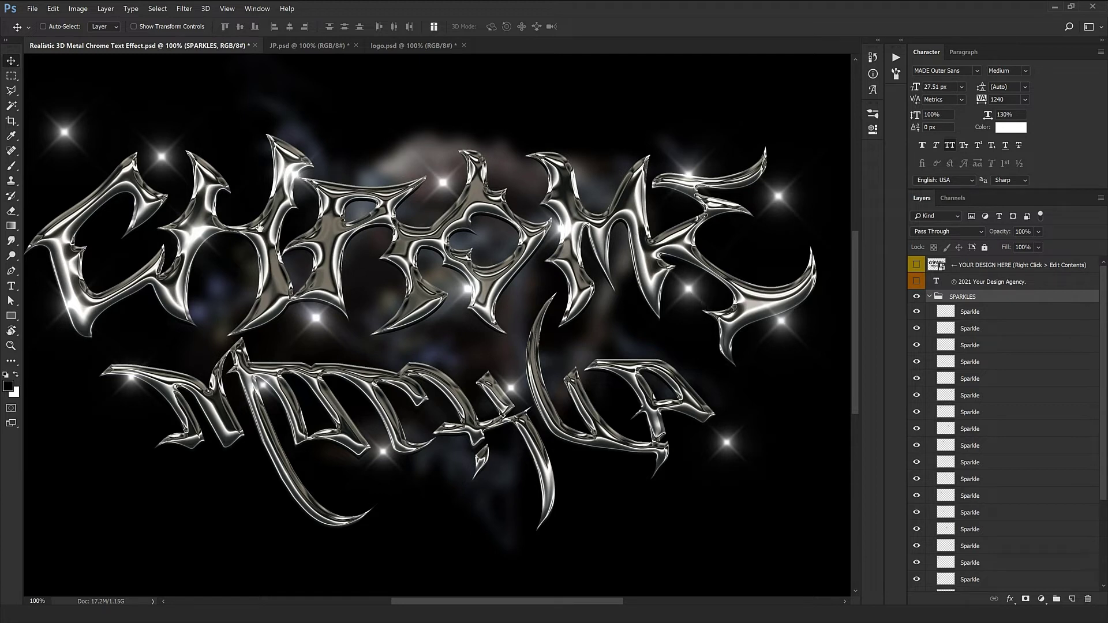
key(alt+bracketleft)
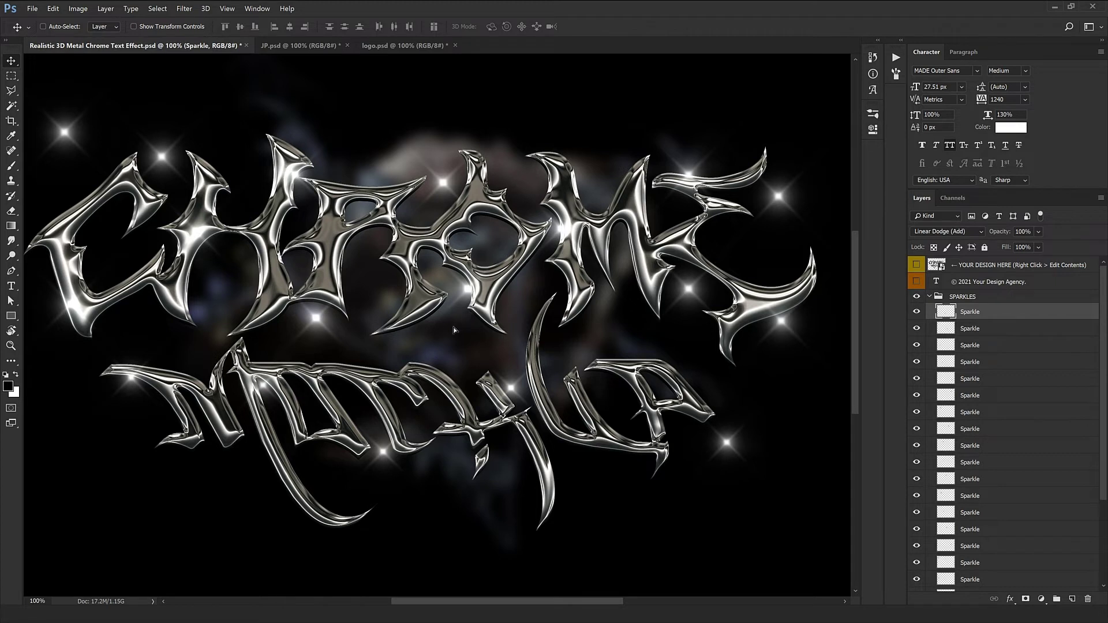
drag(434, 524, 545, 267)
drag(498, 234, 329, 258)
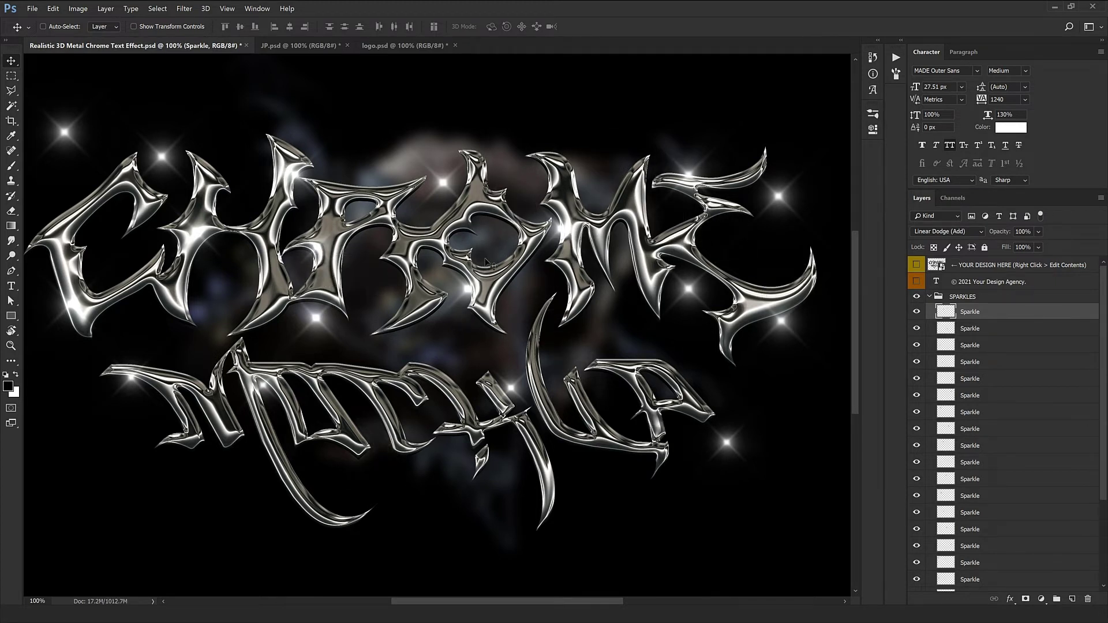
Step: Move the second Sparkle layer onto the lower curve of the E in CHROME and scale it down slightly
click(1010, 335)
mouse_move(529, 394)
mouse_down()
mouse_move(539, 439)
mouse_move(609, 353)
mouse_move(675, 434)
mouse_move(796, 285)
mouse_move(757, 307)
mouse_move(772, 303)
mouse_up()
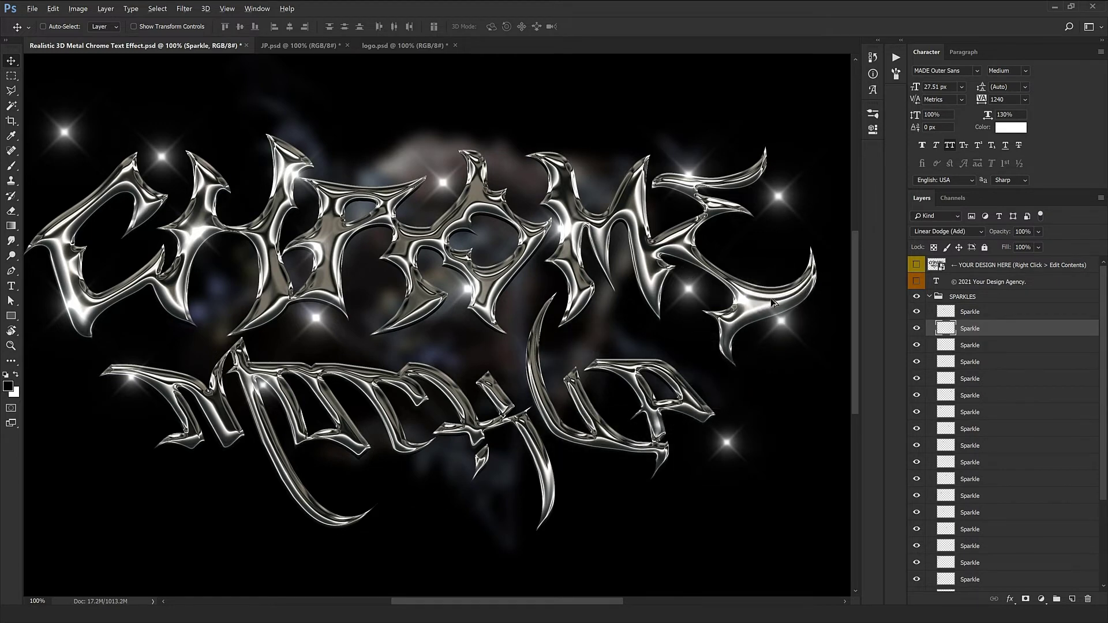
scroll(773, 301, up, 3)
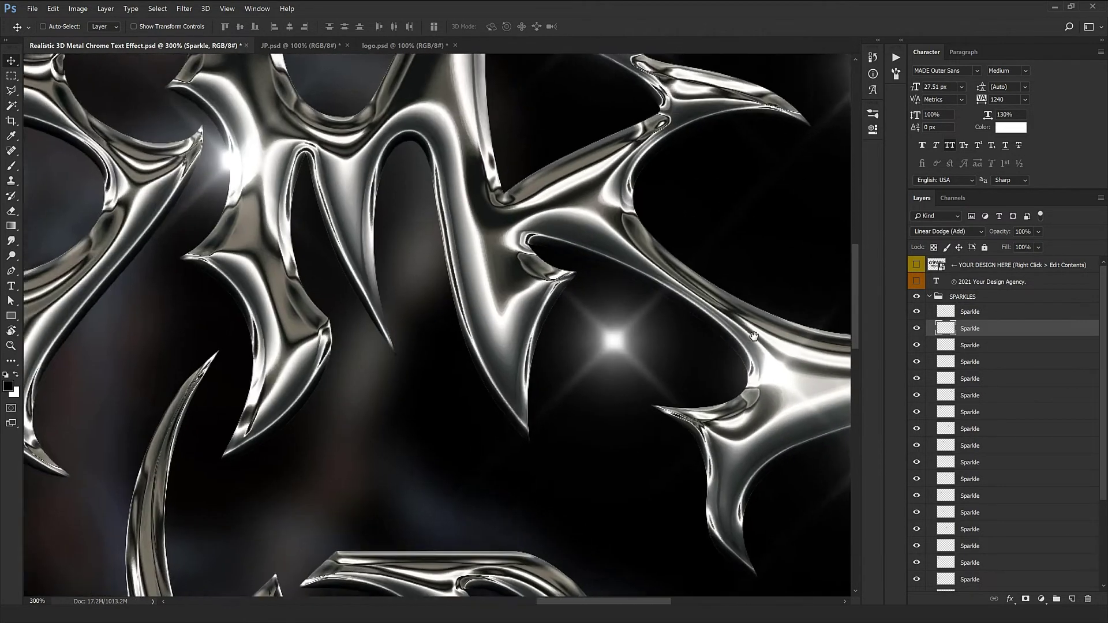
mouse_move(616, 363)
mouse_down()
mouse_move(629, 335)
mouse_move(520, 450)
mouse_move(490, 511)
mouse_move(624, 416)
mouse_move(623, 428)
mouse_move(633, 424)
mouse_move(600, 337)
mouse_up()
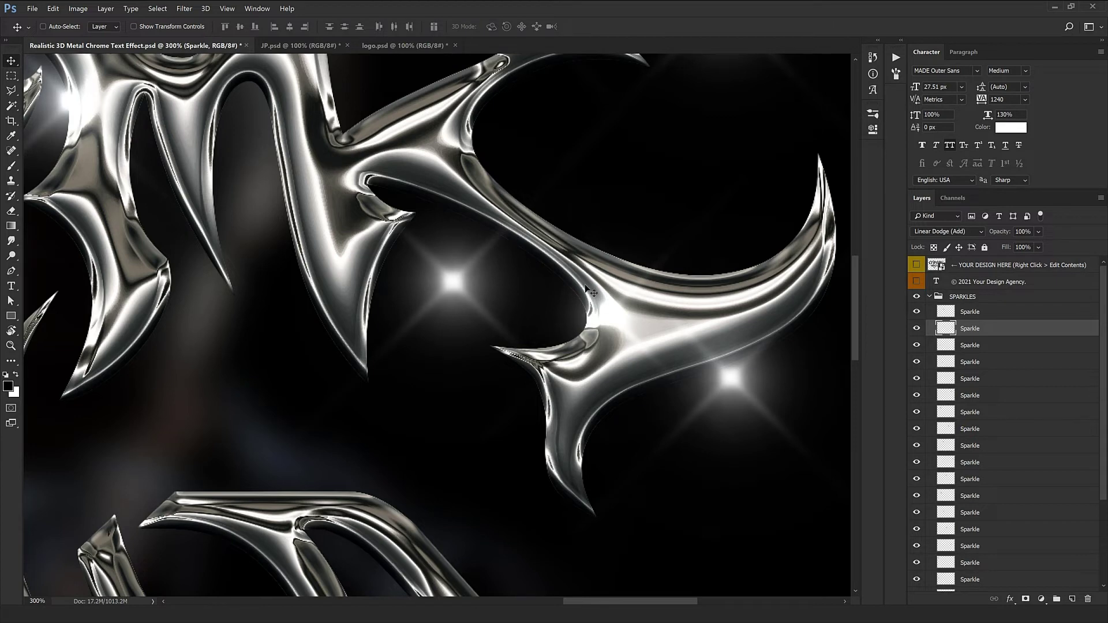
key(ctrl+t)
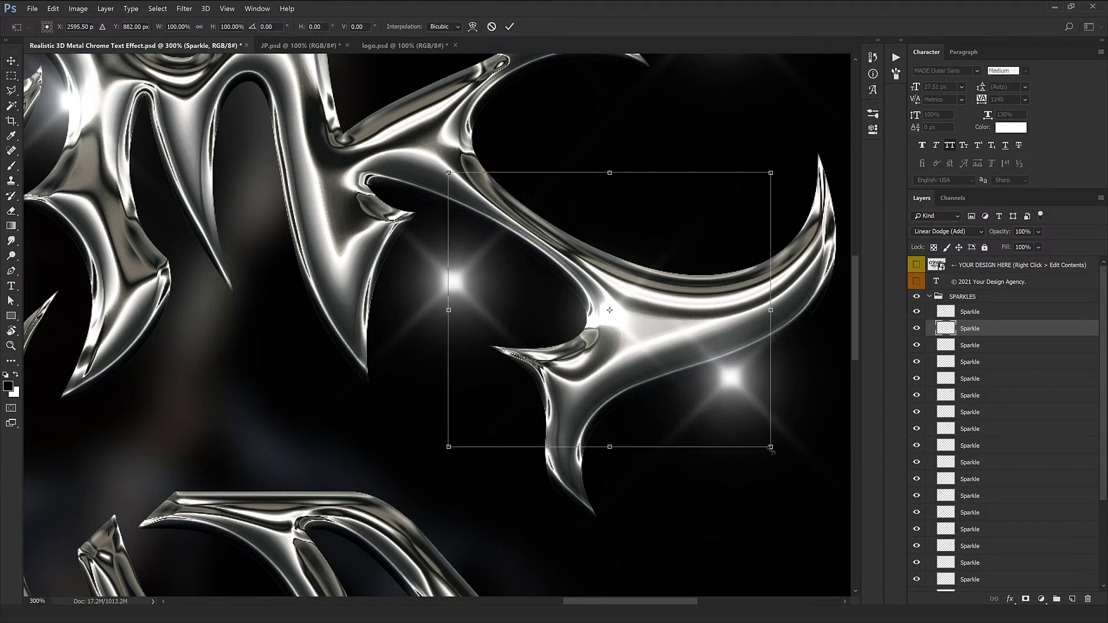
drag(778, 447, 739, 420)
key(Return)
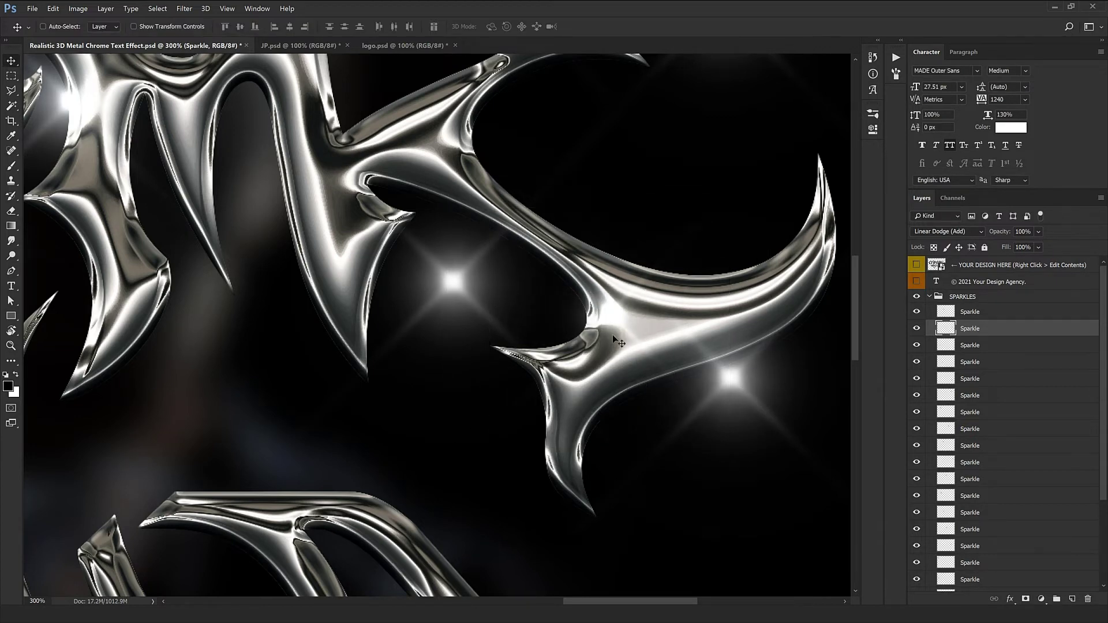
Step: Select the third Sparkle layer and shift its sparkle across to the first letters of MOCKUP
key(ctrl+minus)
key(ctrl+minus)
drag(466, 369, 494, 423)
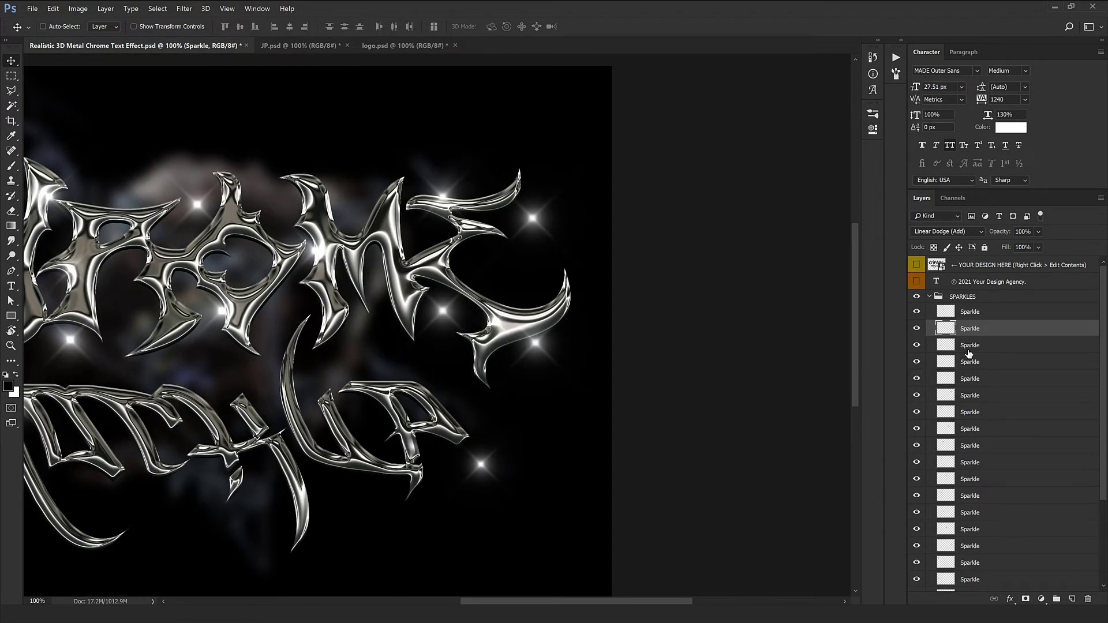
key(alt+bracketleft)
key(ctrl+minus)
drag(747, 365, 357, 389)
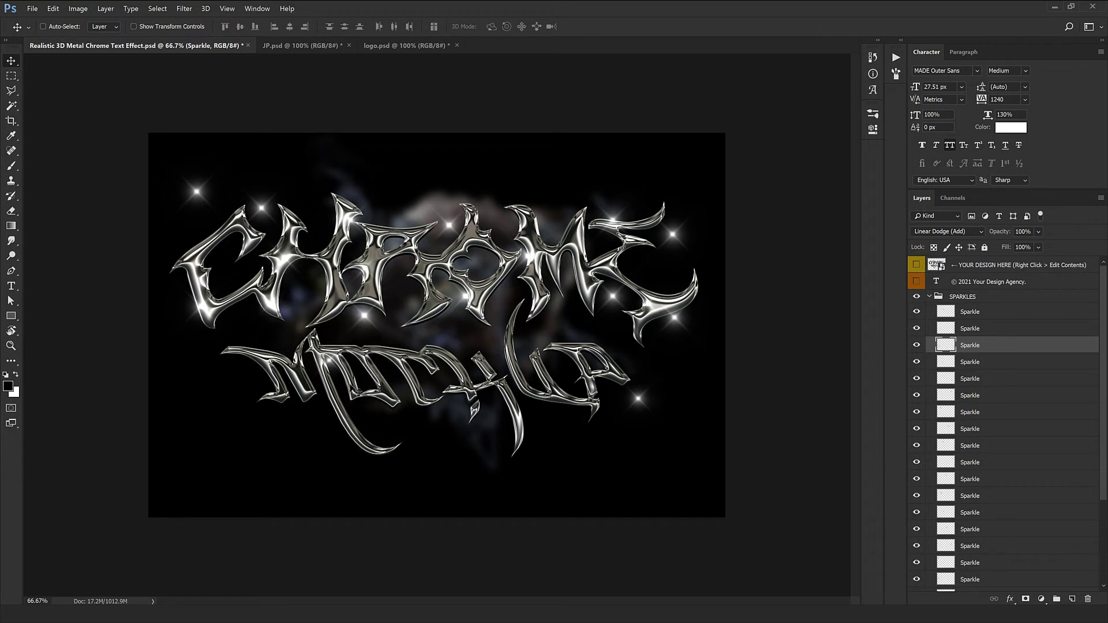
Step: Move the fourth Sparkle layer onto the C of CHROME and delete all Sparkle layers beneath it
click(1018, 366)
drag(248, 430, 182, 315)
scroll(988, 387, down, 3)
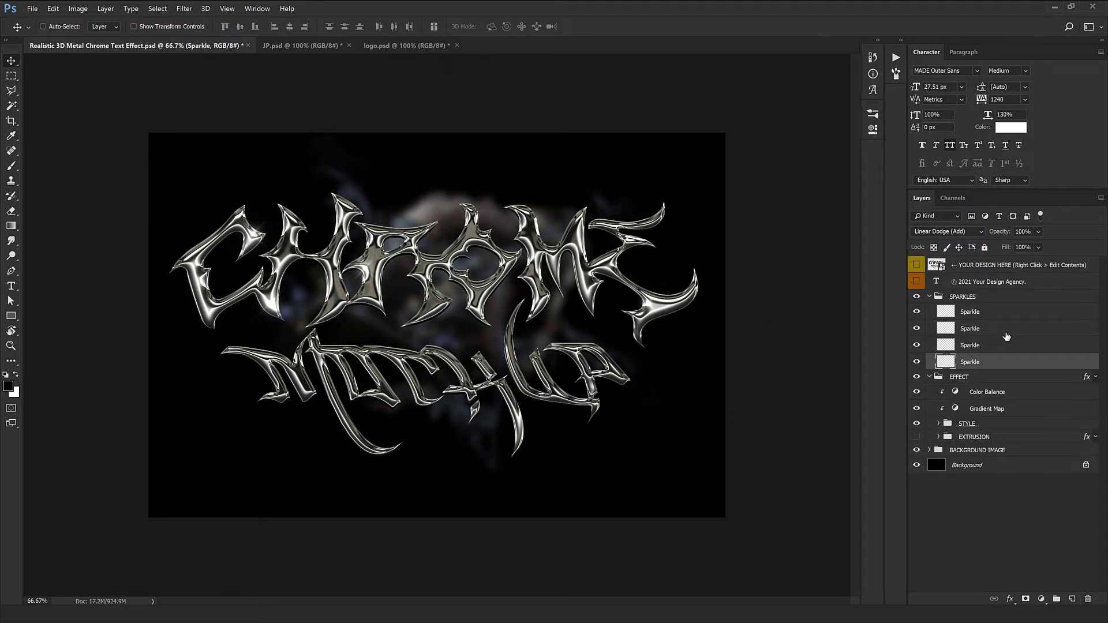
Step: Duplicate the second Sparkle layer three times, placing the copies along the MOCKUP lettering
click(984, 330)
drag(197, 385, 196, 385)
drag(484, 397, 306, 406)
drag(521, 434, 466, 427)
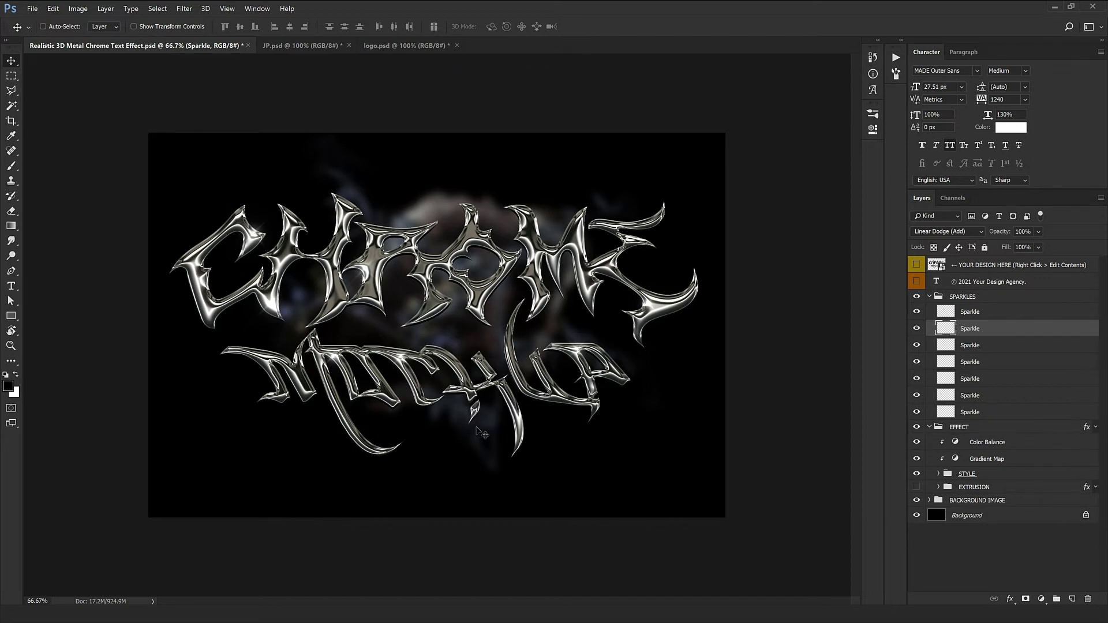
key(ctrl+plus)
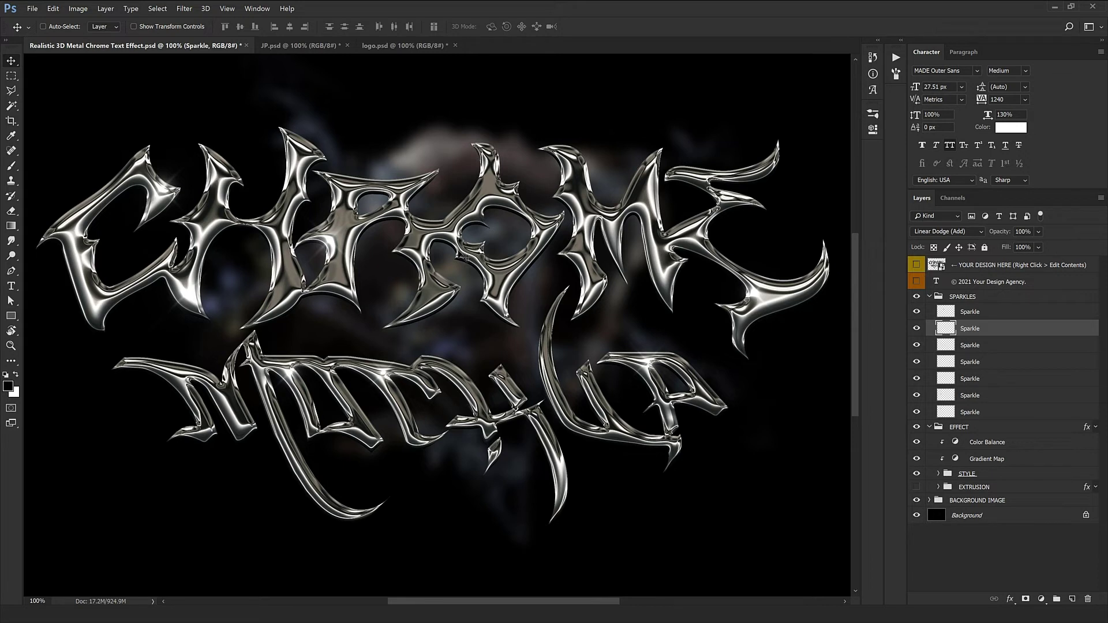
Step: Reposition the topmost Sparkle layer, duplicate it for further highlights on the lettering, and collapse the SPARKLES group
click(967, 314)
drag(166, 451, 295, 450)
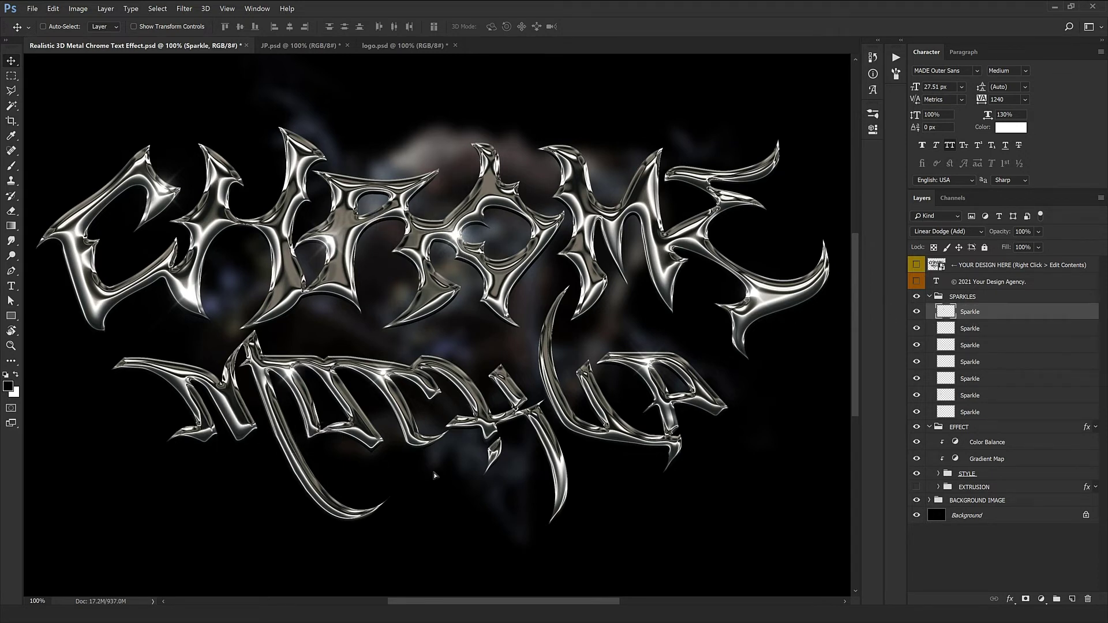
drag(549, 461, 540, 463)
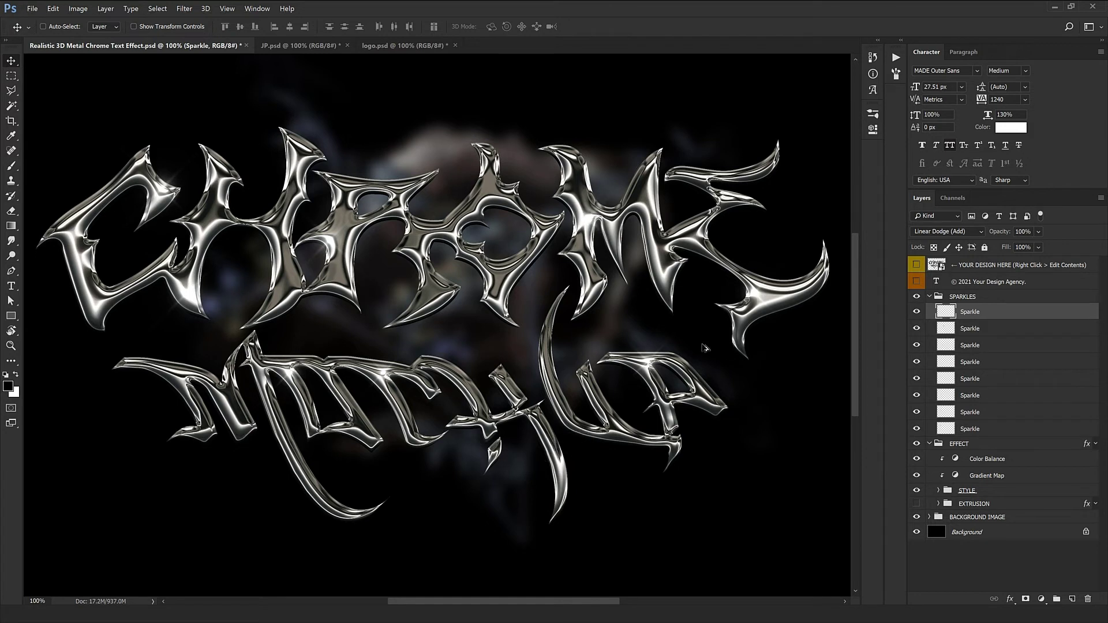
drag(711, 333, 580, 349)
click(929, 296)
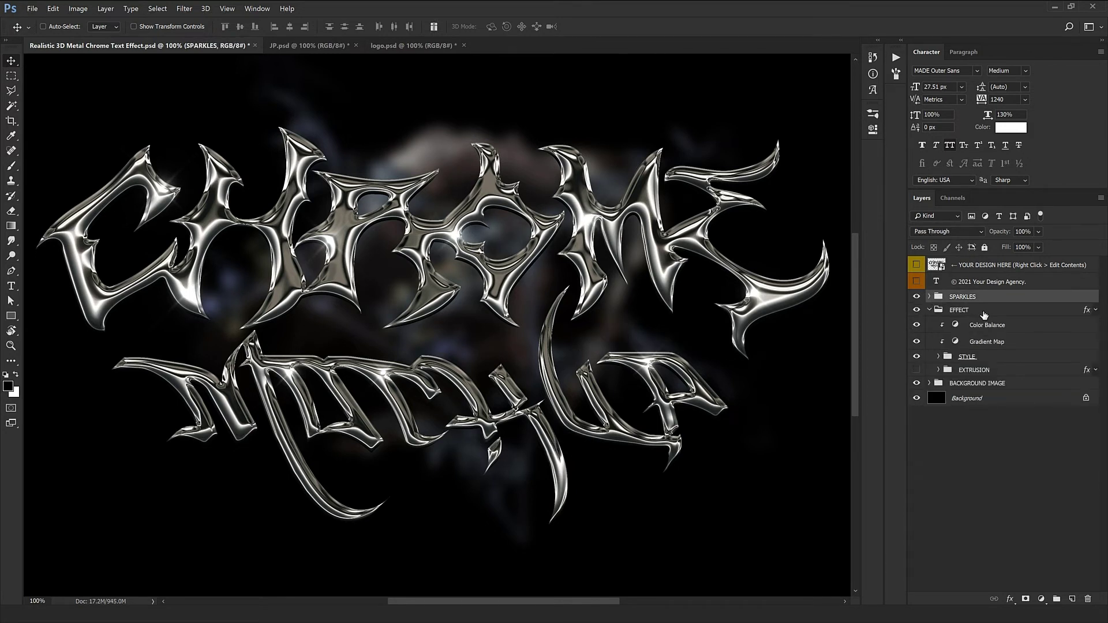
Step: Expand the BACKGROUND IMAGE group and toggle its Background layer off and on to compare the artwork without it
click(983, 313)
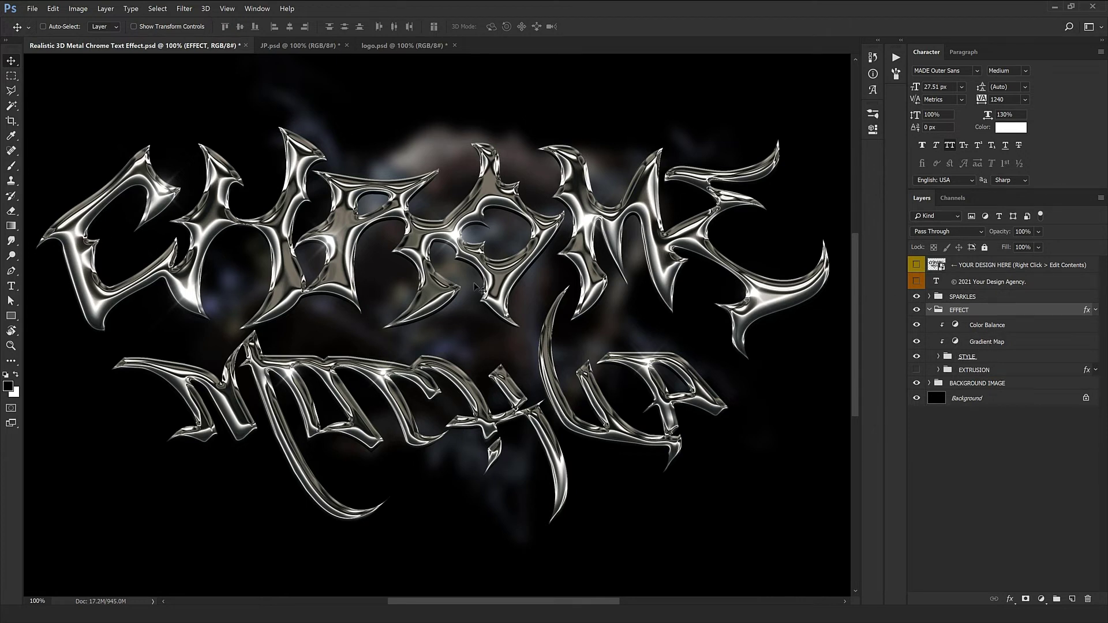
click(1000, 387)
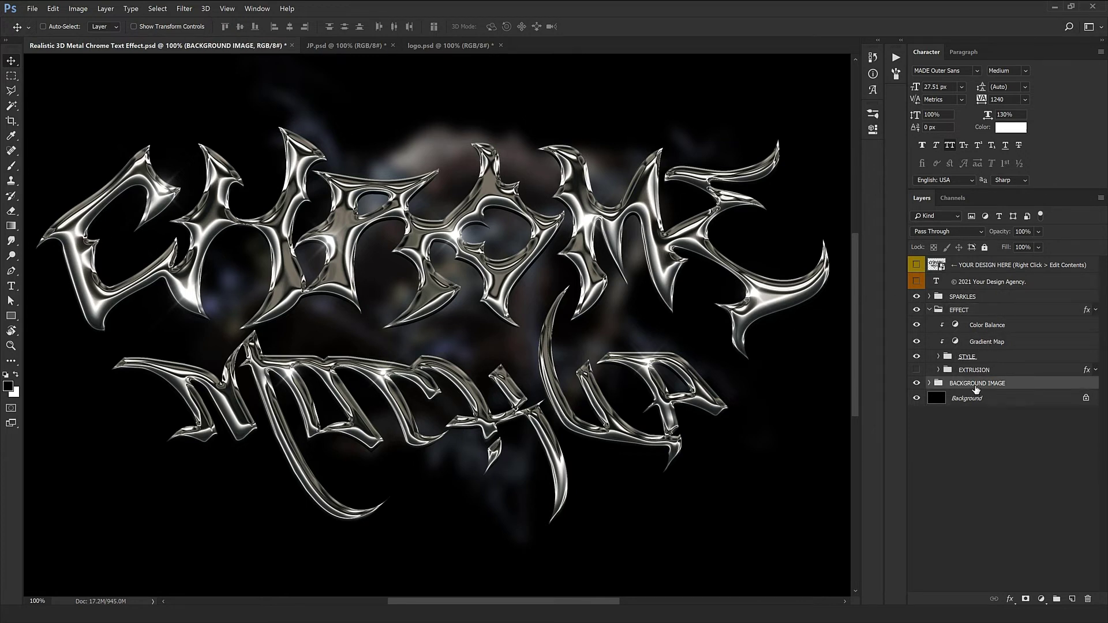
click(929, 383)
click(975, 398)
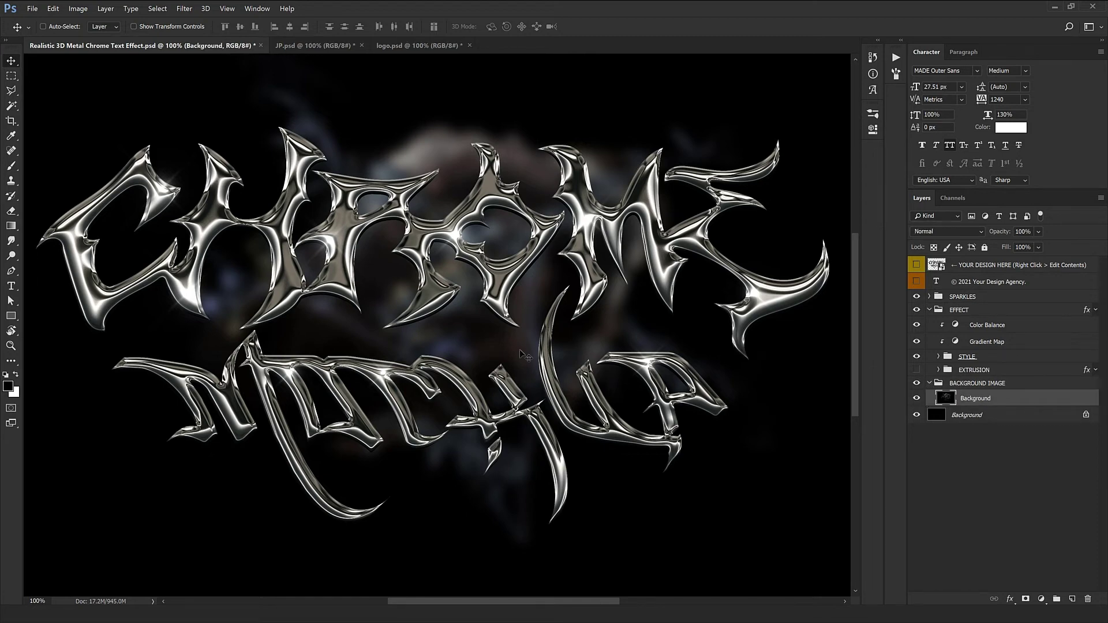
key(ctrl+minus)
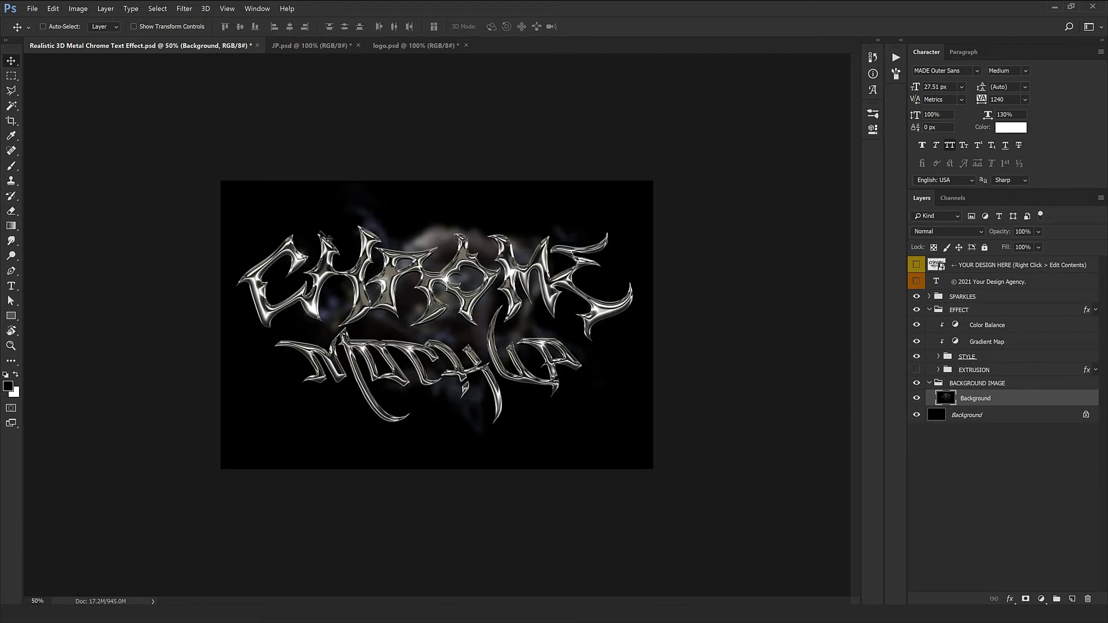
click(918, 398)
click(919, 398)
key(ctrl+1)
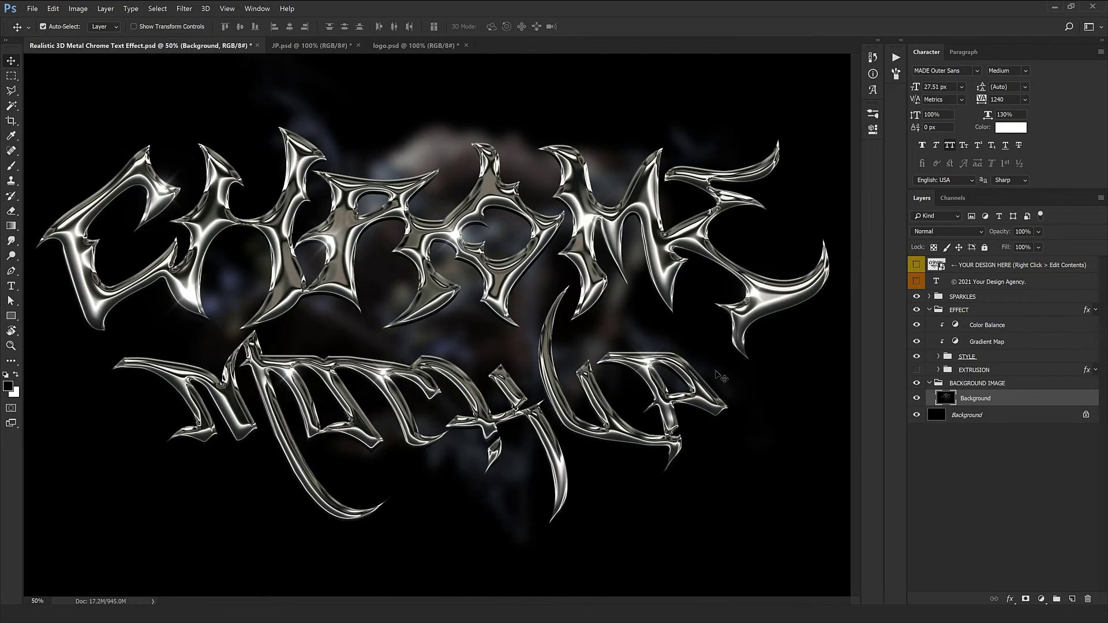
Step: Hide the BACKGROUND IMAGE group, the locked Background layer and the SPARKLES group to isolate the lettering on transparency
drag(472, 329, 518, 328)
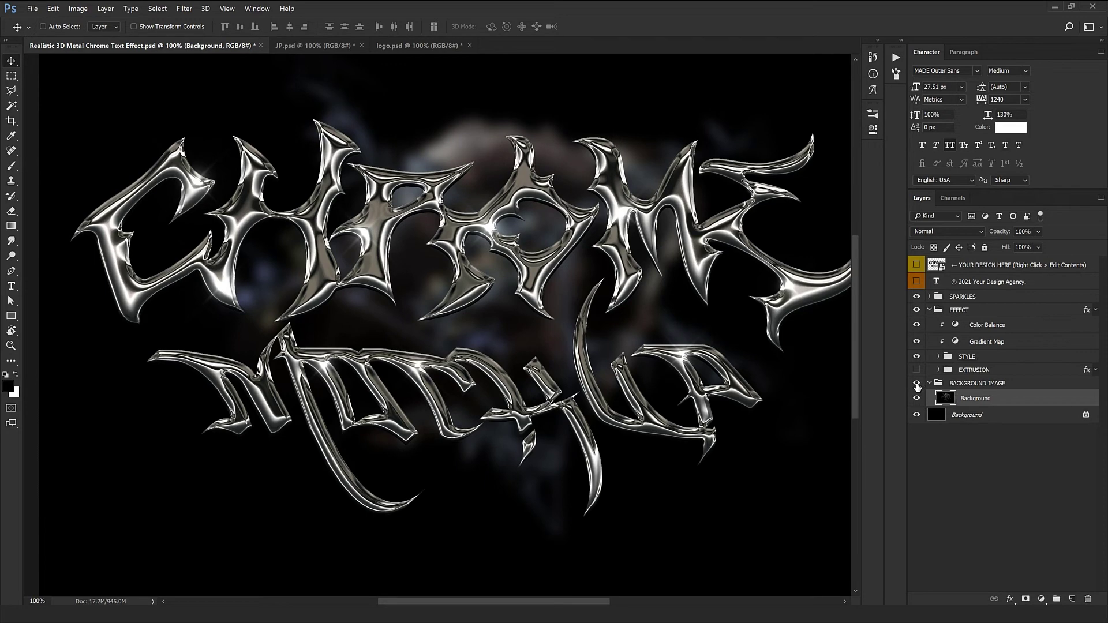
drag(917, 385, 916, 415)
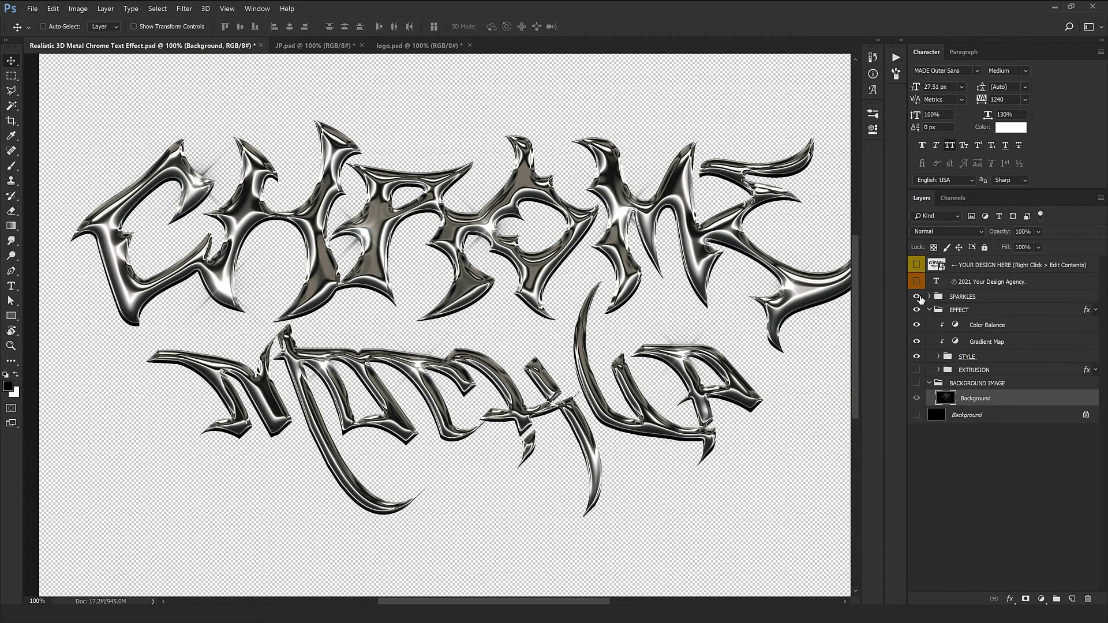
click(916, 297)
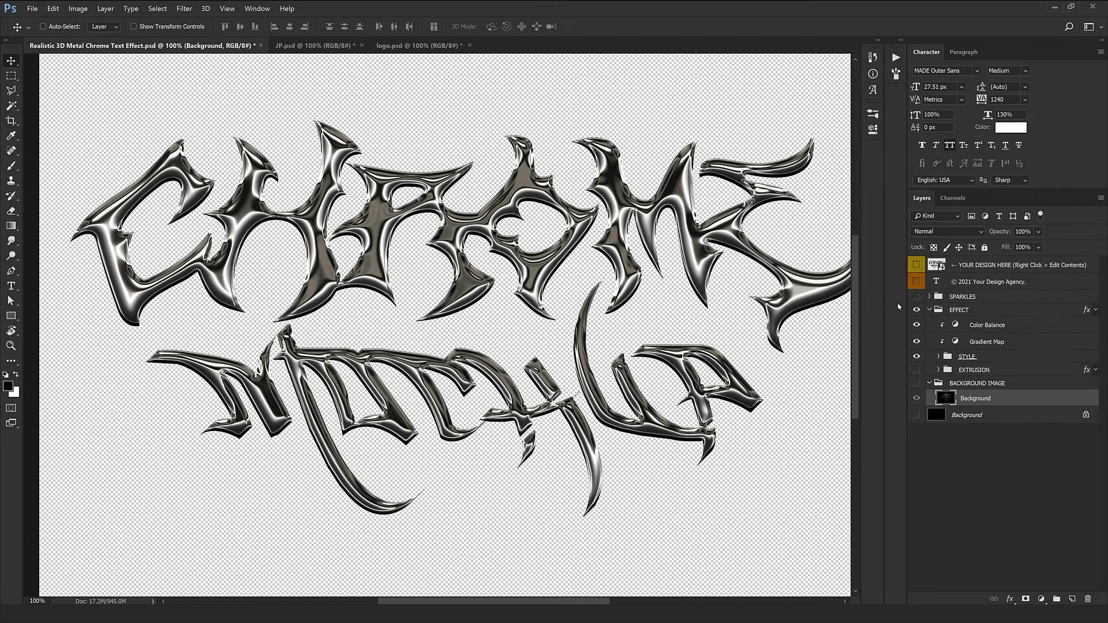
drag(529, 320, 527, 345)
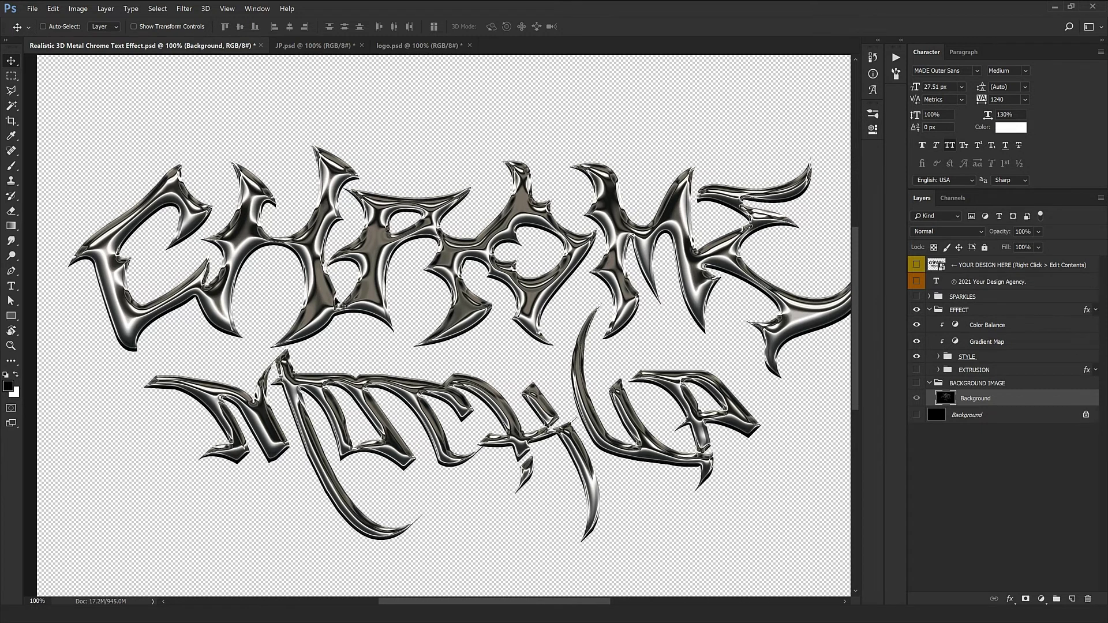
drag(398, 347, 426, 370)
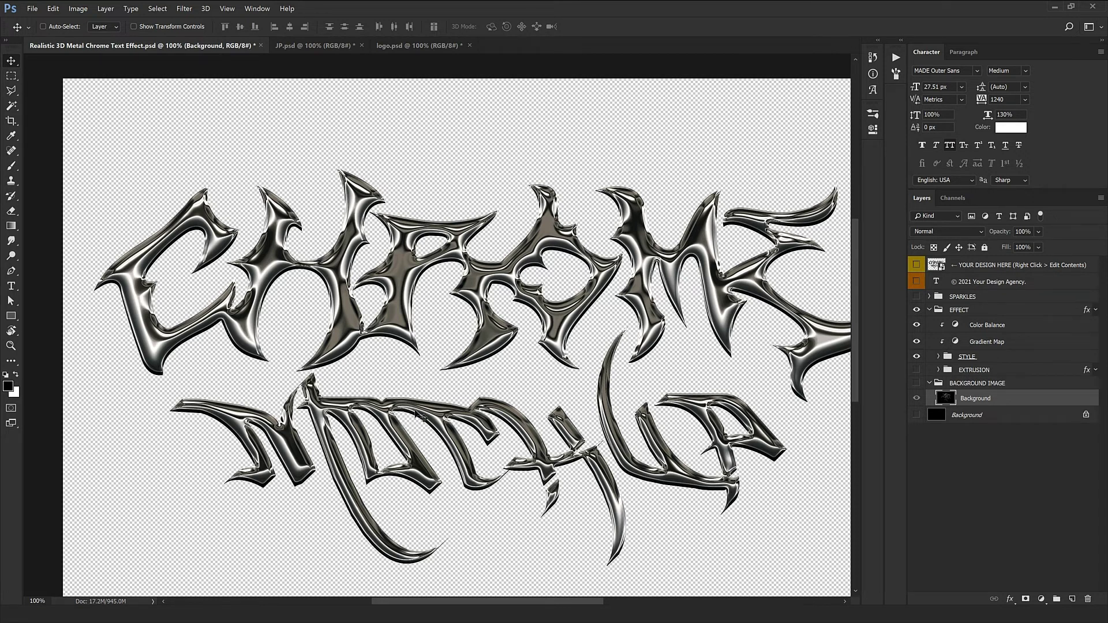
Step: Show the locked Background layer and the BACKGROUND IMAGE, EXTRUSION and SPARKLES groups to restore the full chrome artwork
key(ctrl+minus)
key(ctrl+minus)
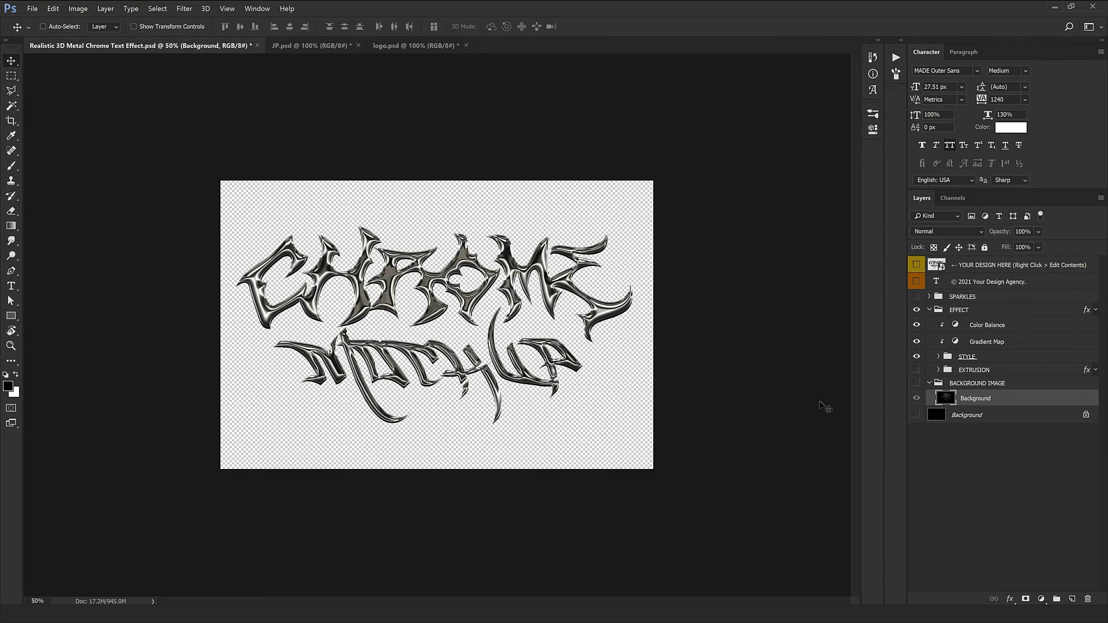
click(917, 415)
drag(916, 394, 917, 370)
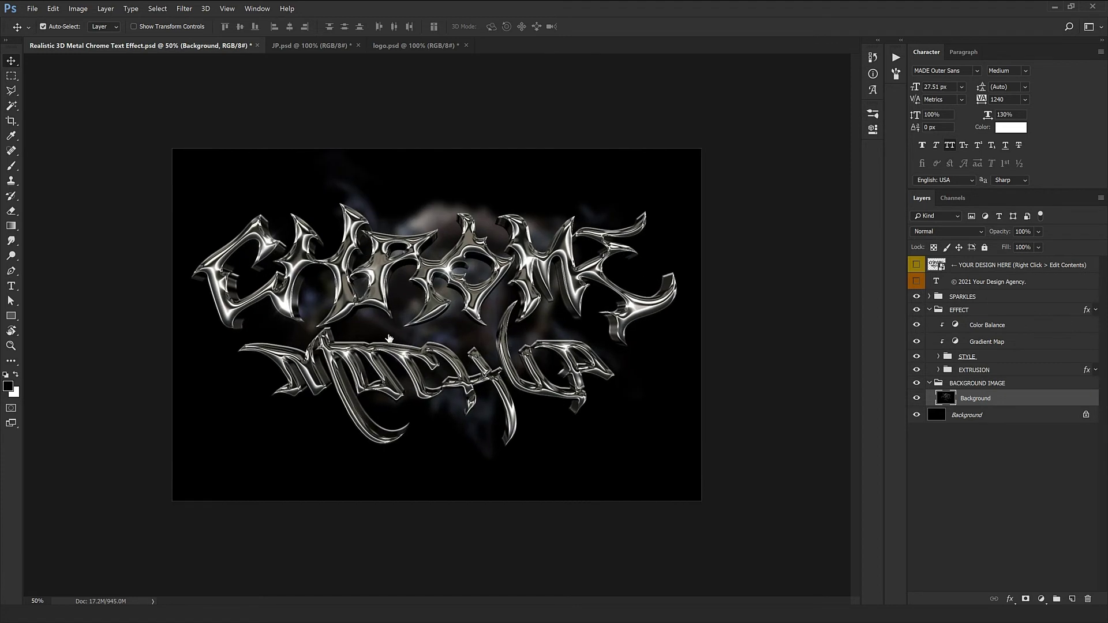
key(ctrl+1)
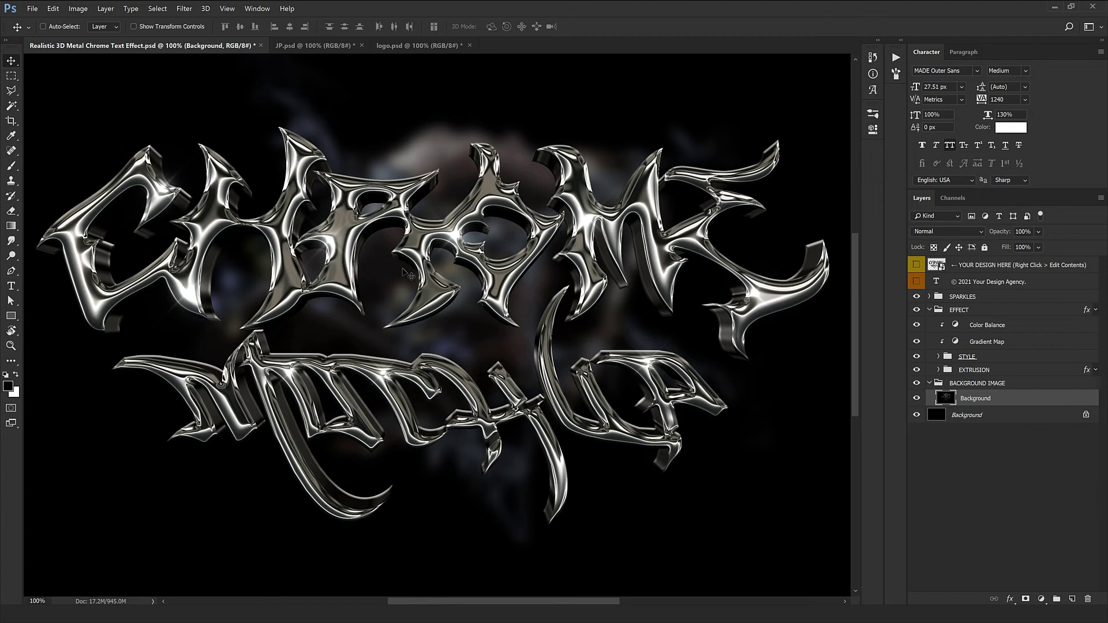
Step: Revert the chrome mockup document to its saved version and open the contents of the YOUR DESIGN HERE smart object
click(32, 9)
click(55, 120)
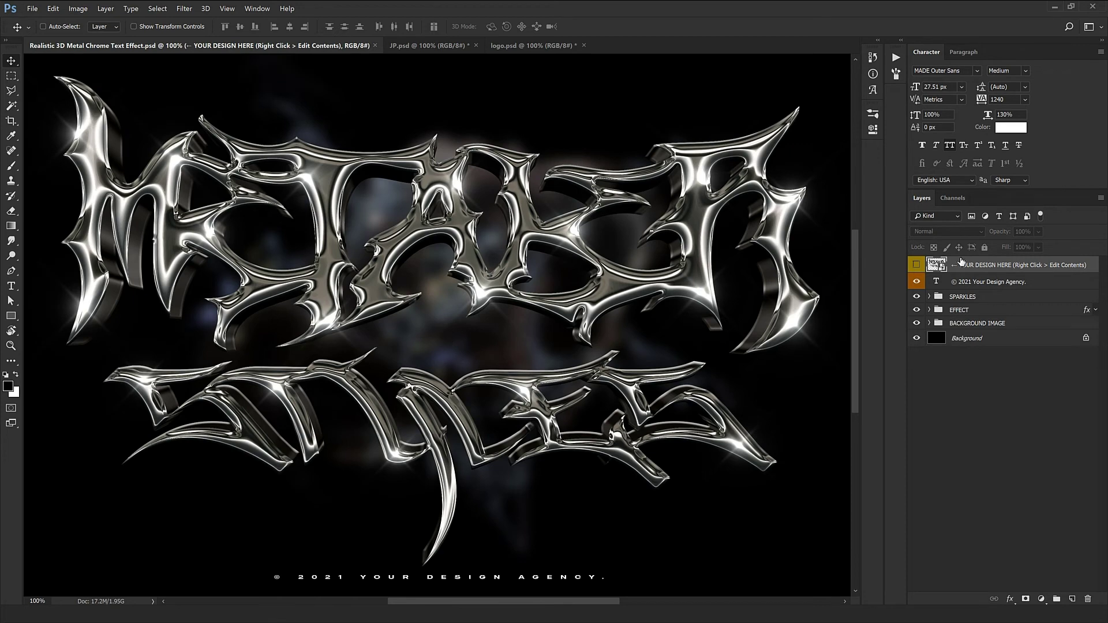
right_click(957, 264)
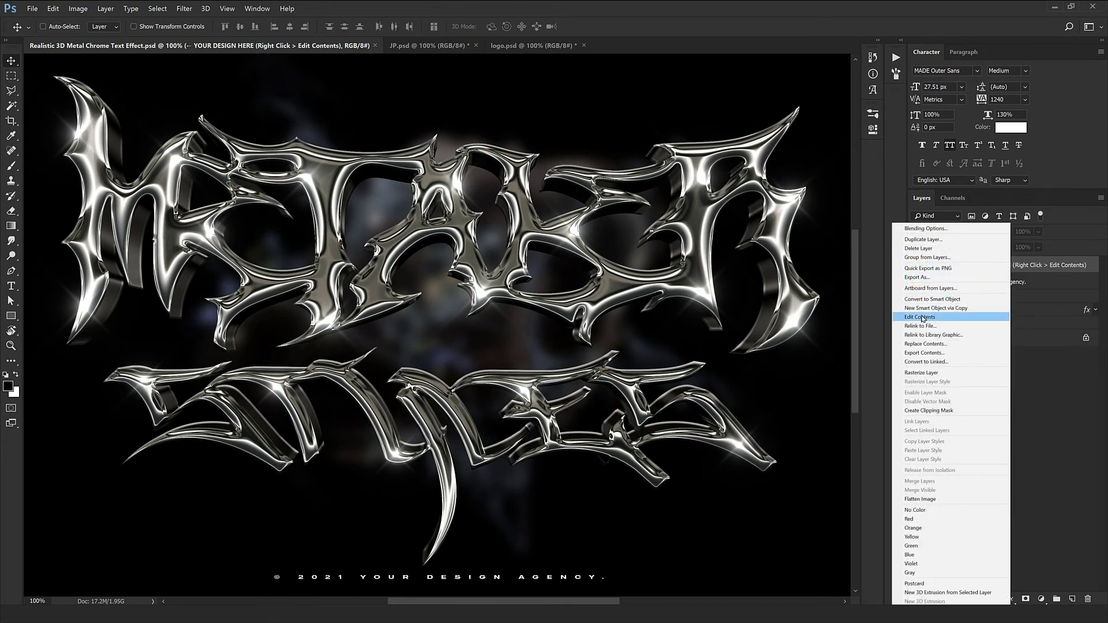
click(938, 317)
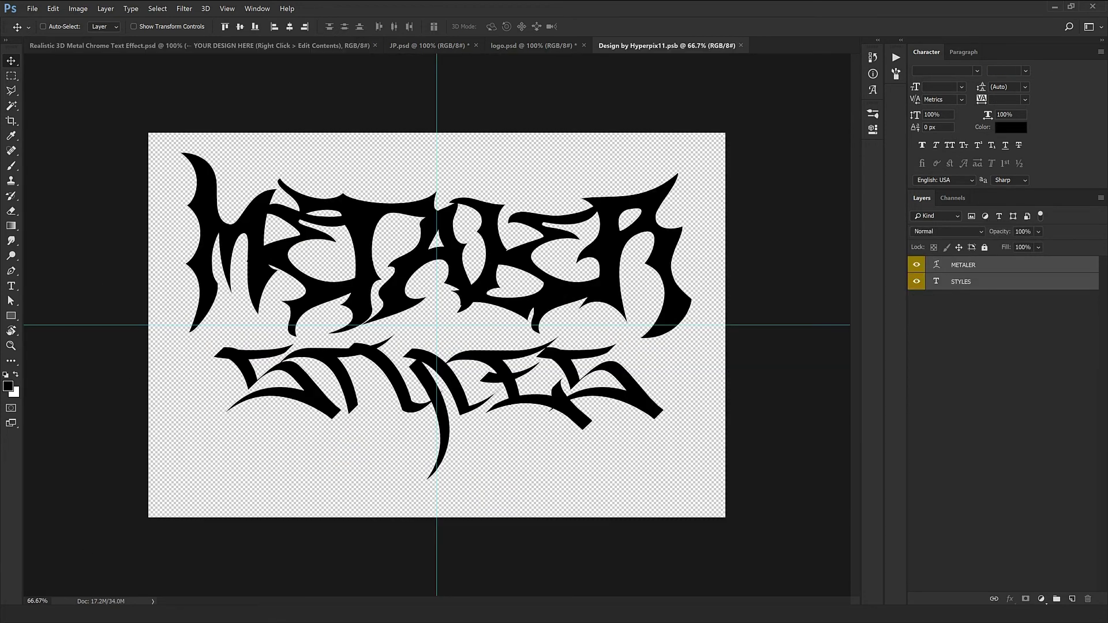
Step: Bring the adidas logo from Logo.png into the smart object's design and delete the METALER and STYLES text layers
click(62, 612)
drag(112, 78, 689, 208)
drag(536, 225, 537, 268)
click(992, 282)
shift+click(992, 298)
drag(993, 299, 1088, 599)
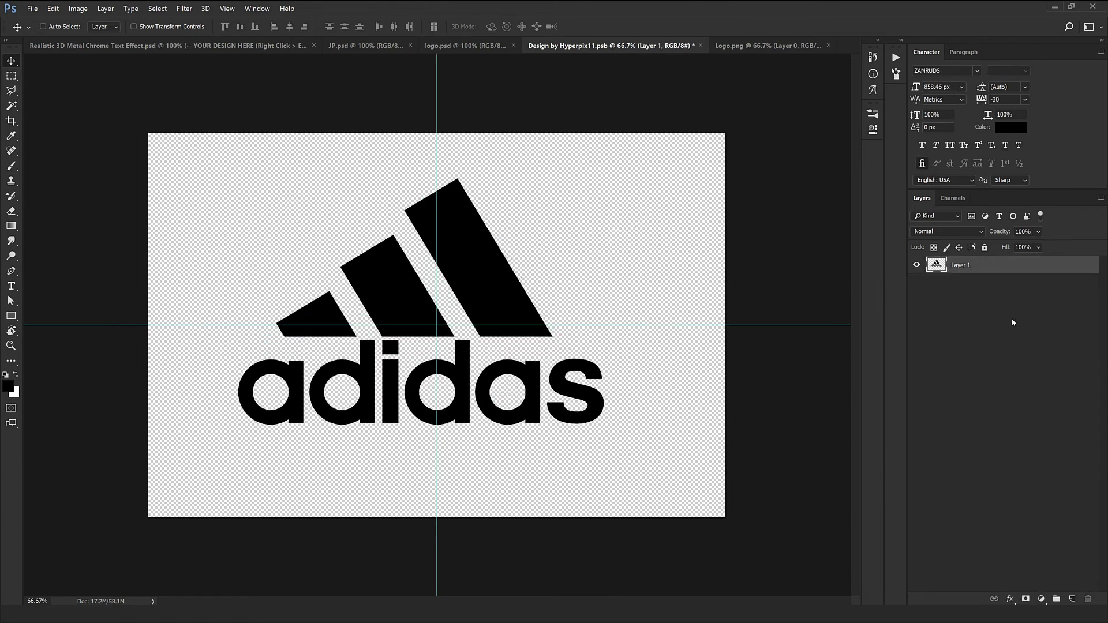
Step: Centre the adidas logo on the canvas guides and close the Logo.png document
key(ctrl+t)
mouse_move(529, 320)
mouse_down()
mouse_move(511, 291)
mouse_move(511, 311)
mouse_up()
key(Return)
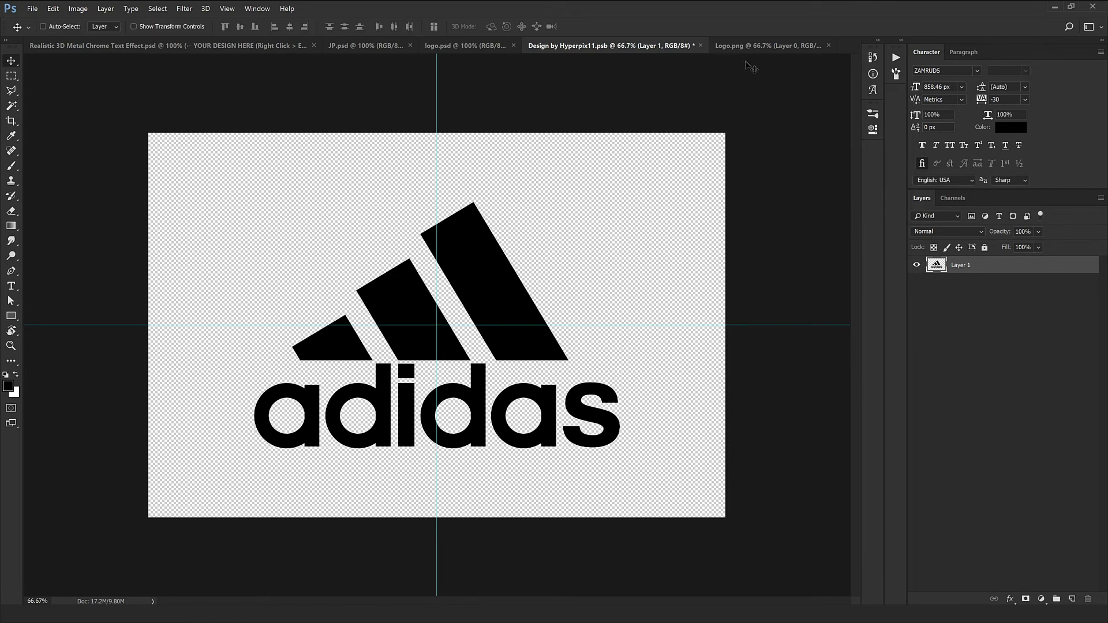
right_click(784, 45)
click(802, 56)
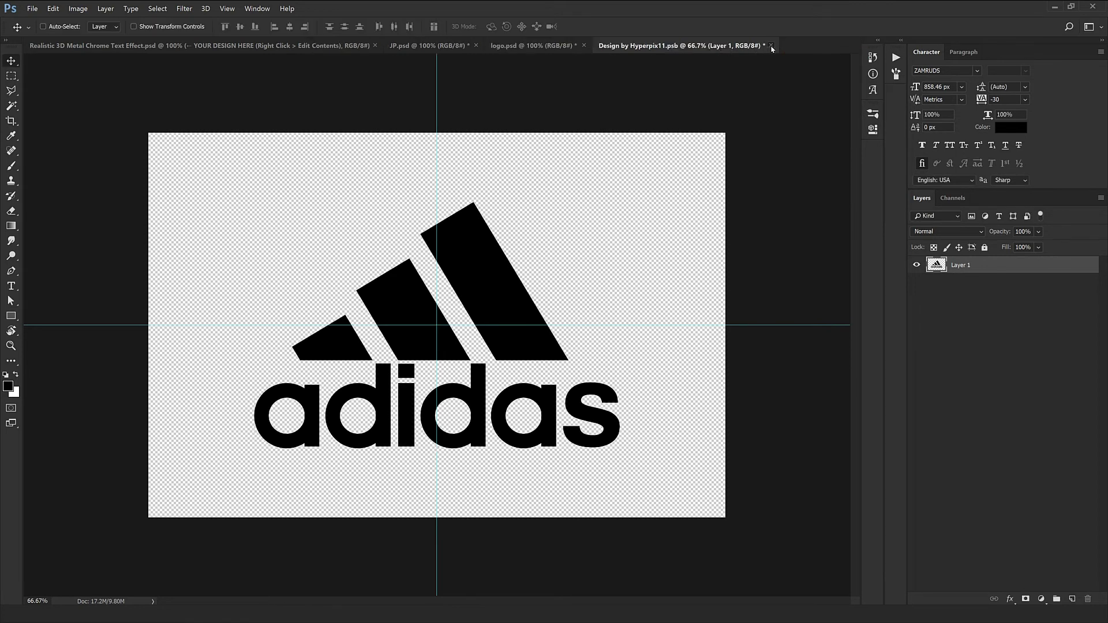
Step: Close the smart object's design file, saving the changes to apply the adidas logo to the chrome mockup
click(770, 45)
click(507, 232)
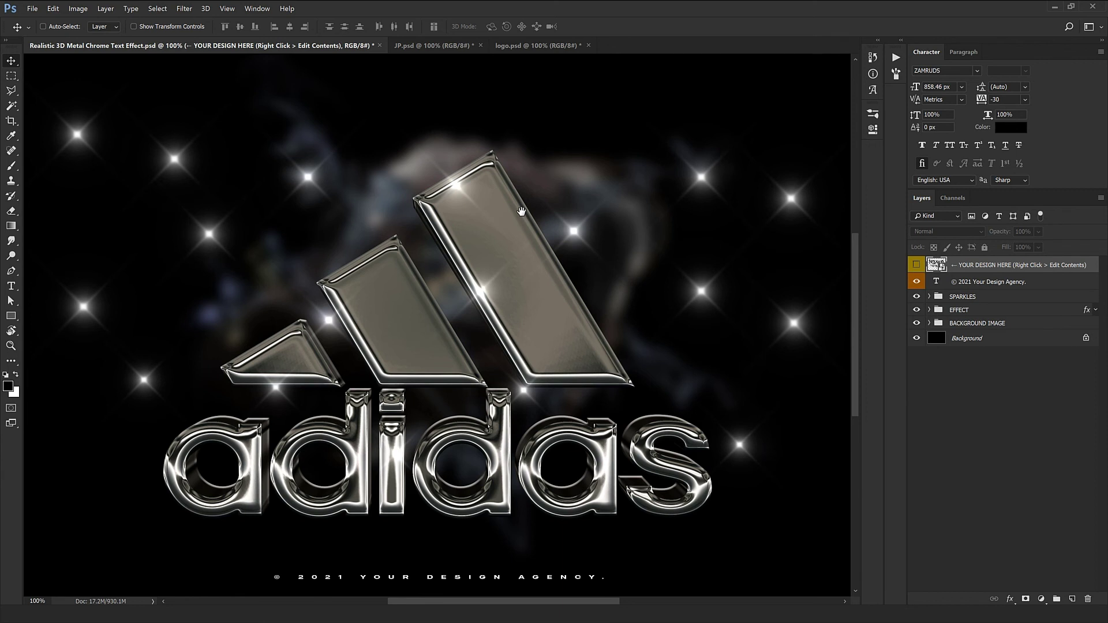
scroll(521, 211, down, 1)
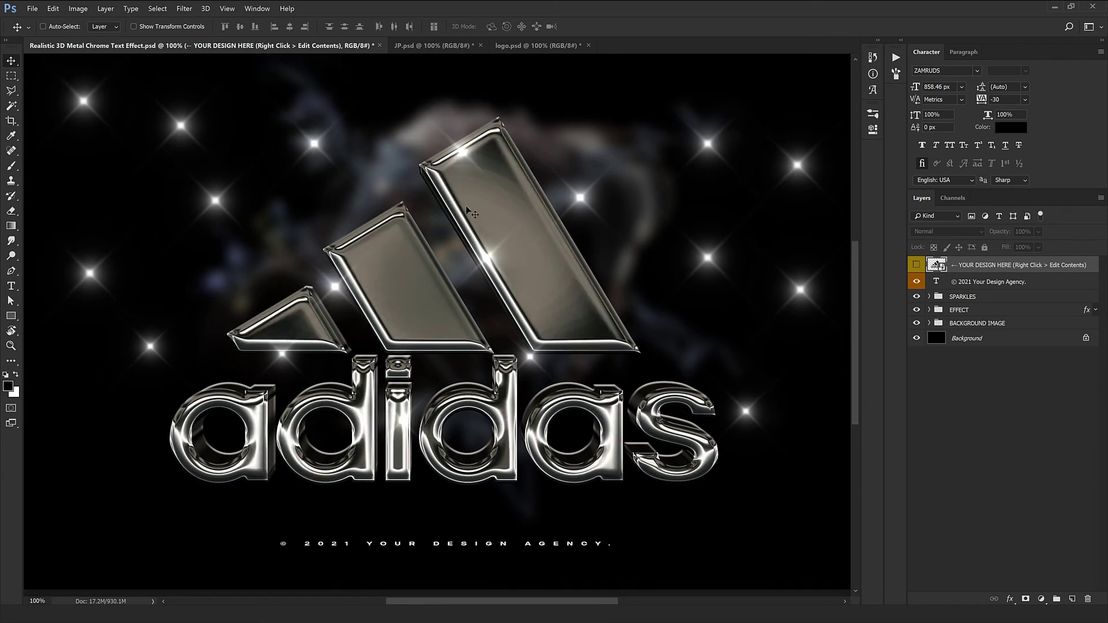